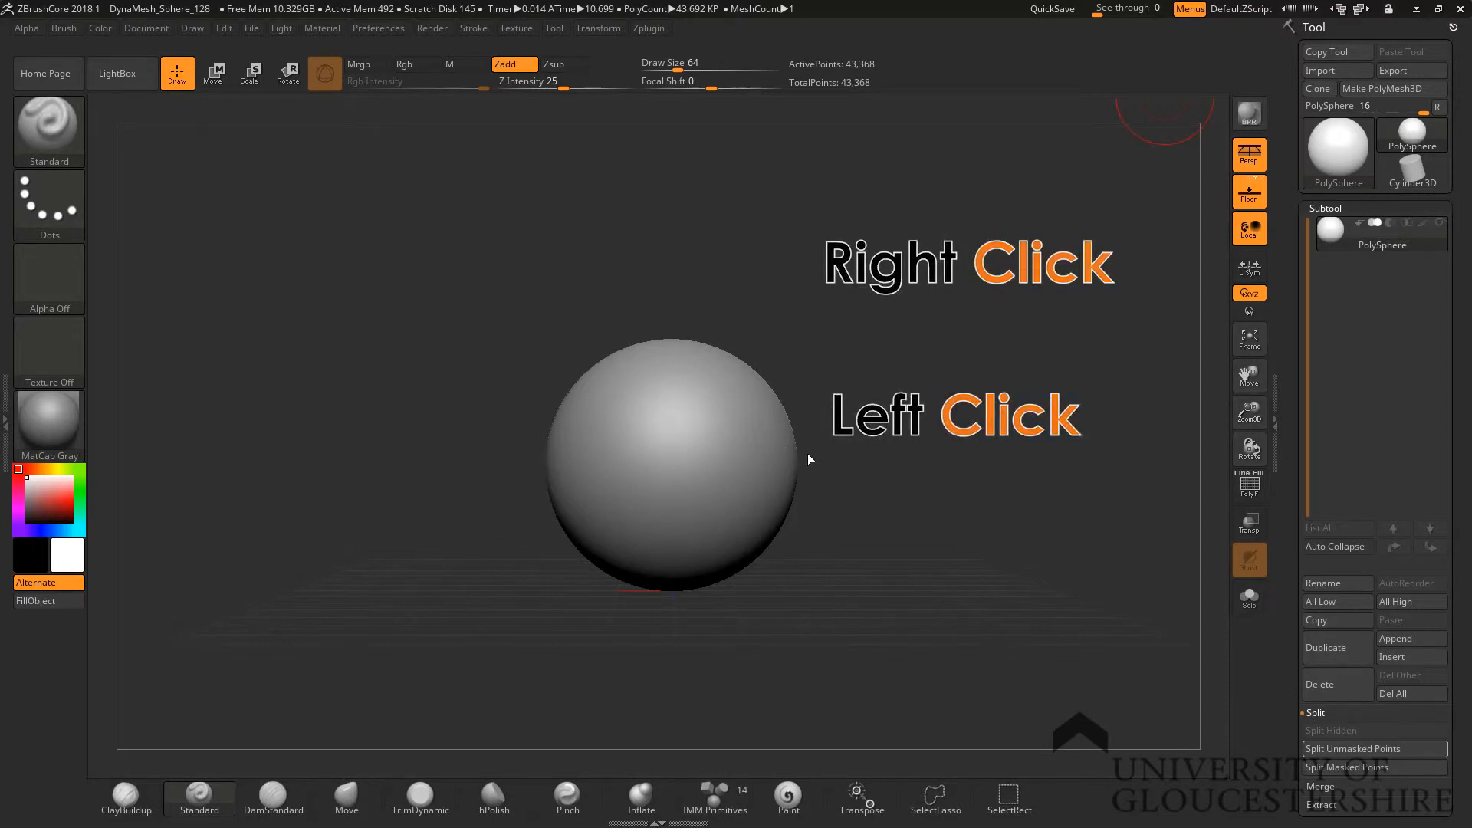
Examine the PolySphere and the floor grid from several angles, positions and distances, including a view snapped straight
mouse_move(846, 464)
left_mouse_down()
mouse_move(859, 468)
mouse_move(832, 476)
mouse_move(840, 464)
mouse_move(824, 460)
left_mouse_up()
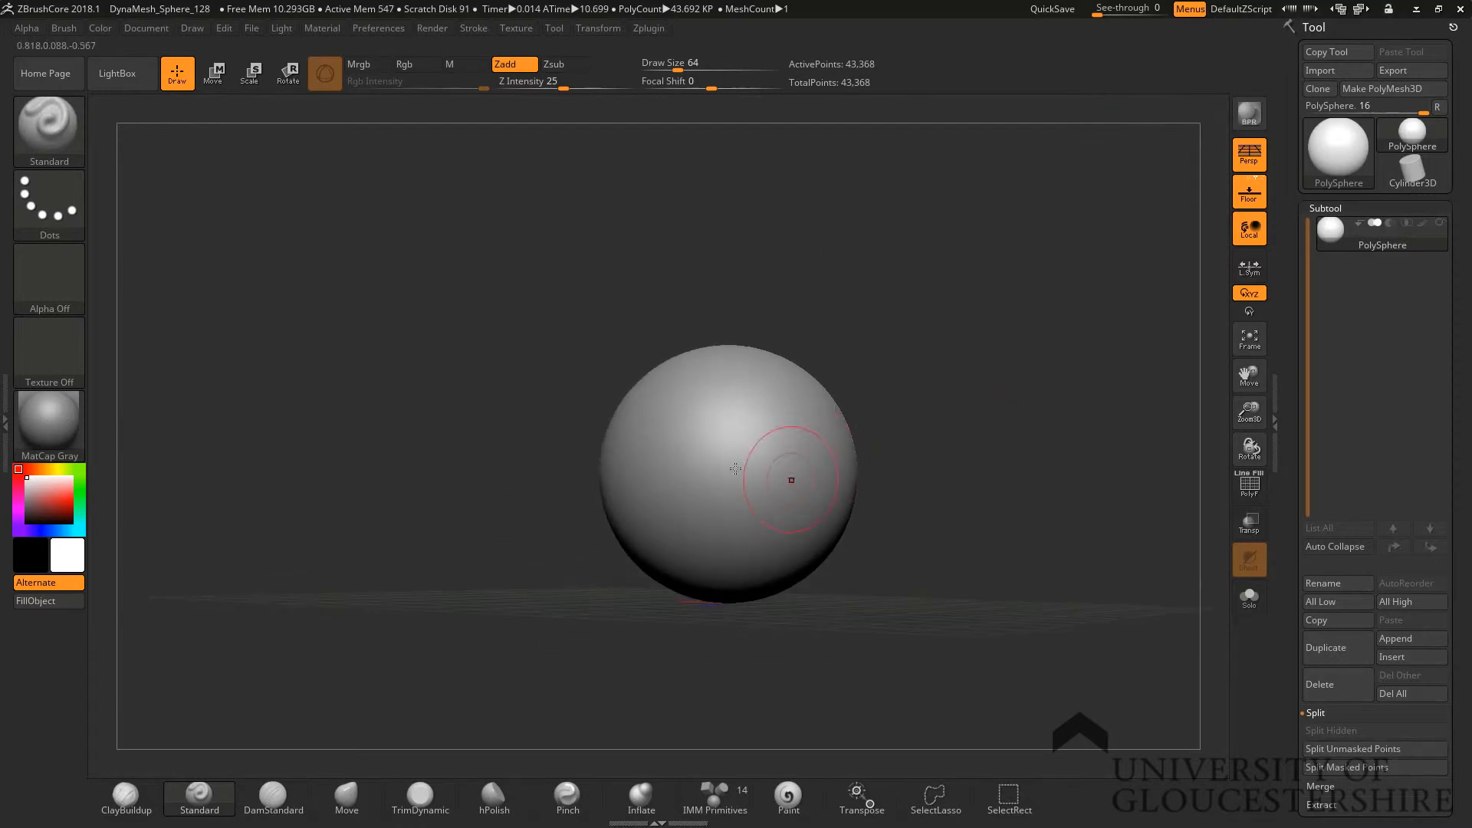
right_click_drag(746, 480, 720, 497)
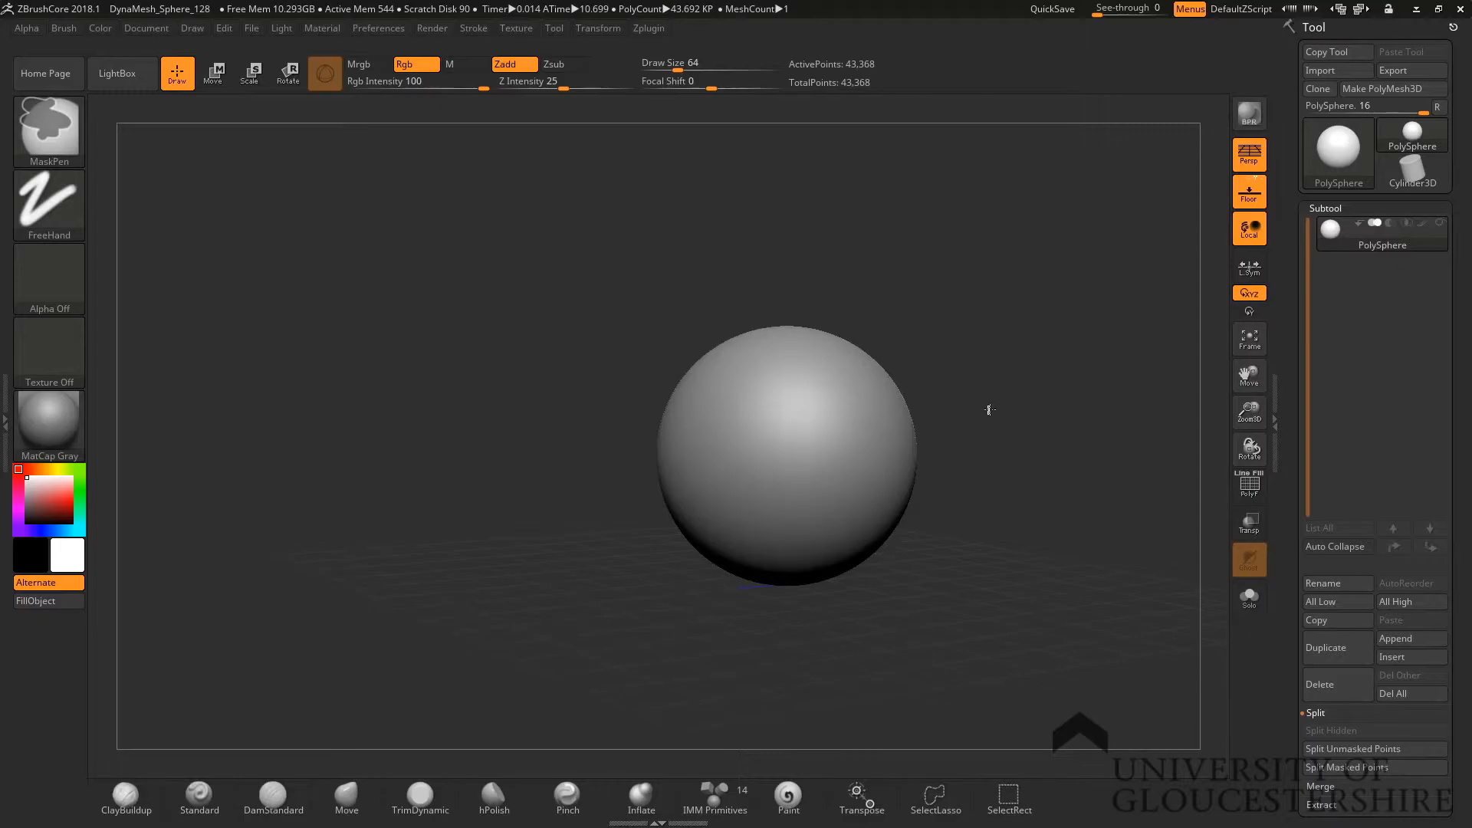
left_click_drag(1016, 429, 984, 429, "ctrl")
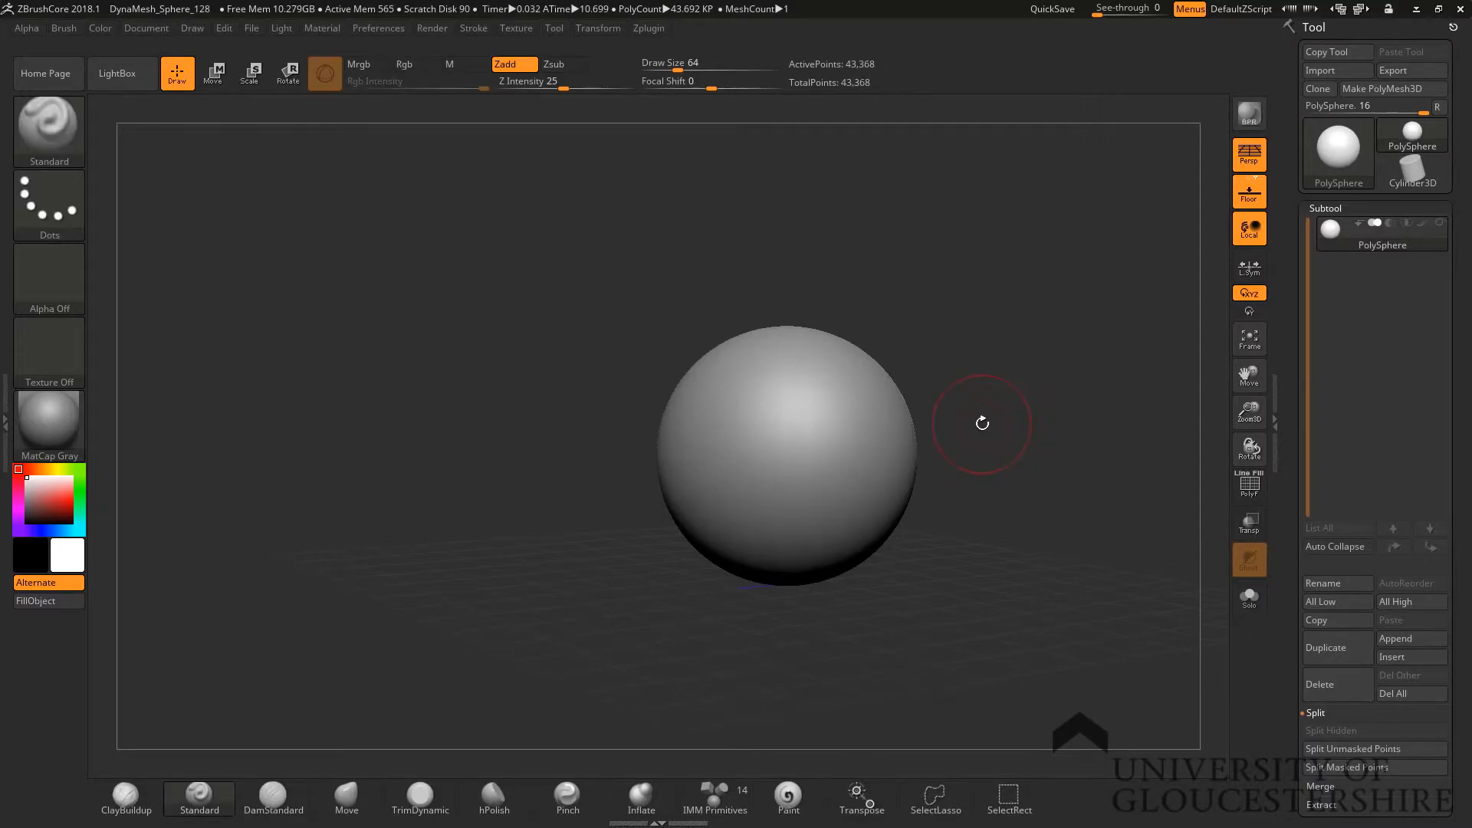
key("ctrl")
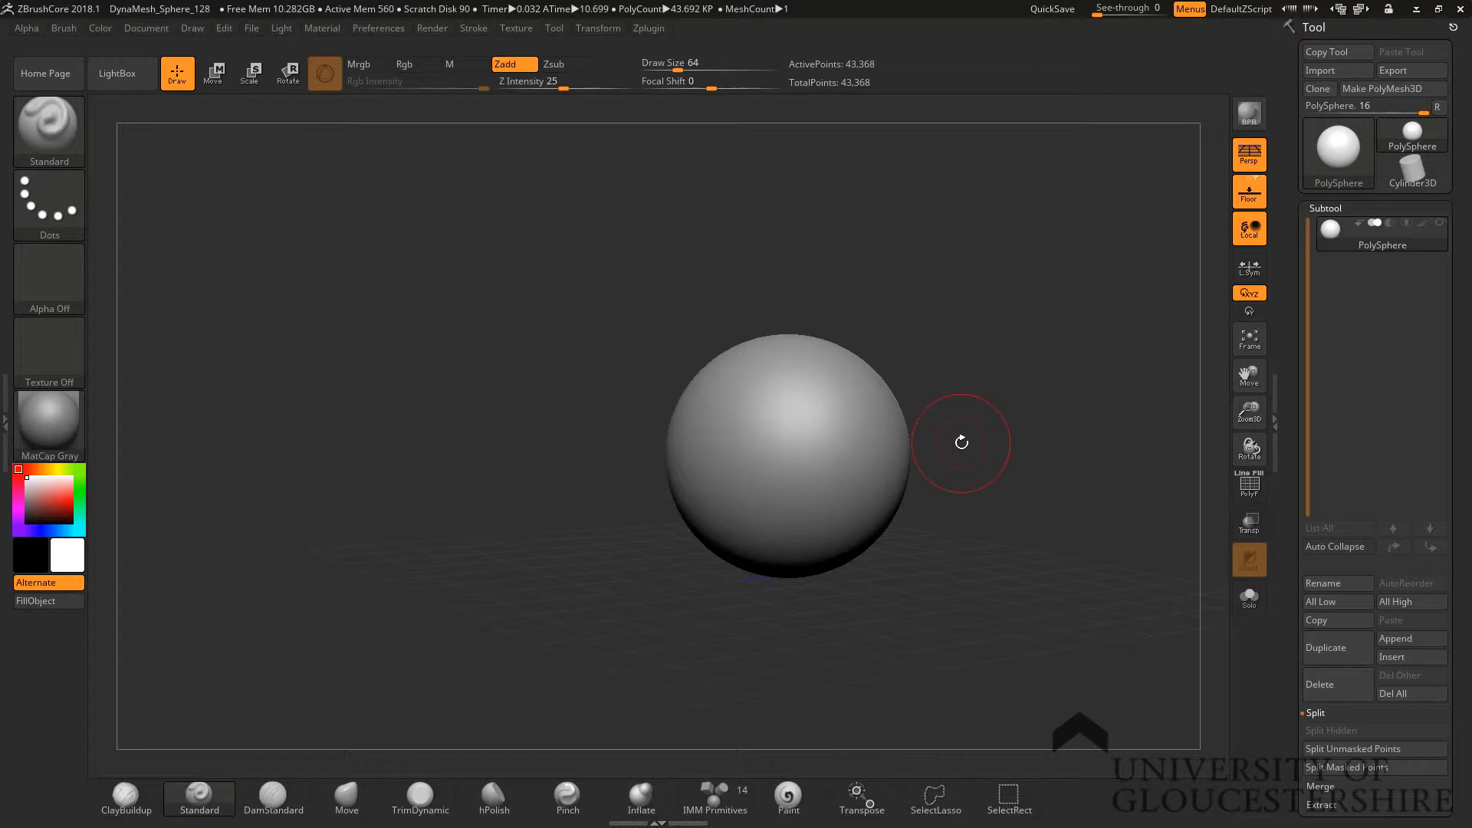
left_click_drag(1003, 438, 960, 446, "alt")
right_click_drag(960, 446, 931, 472, "alt")
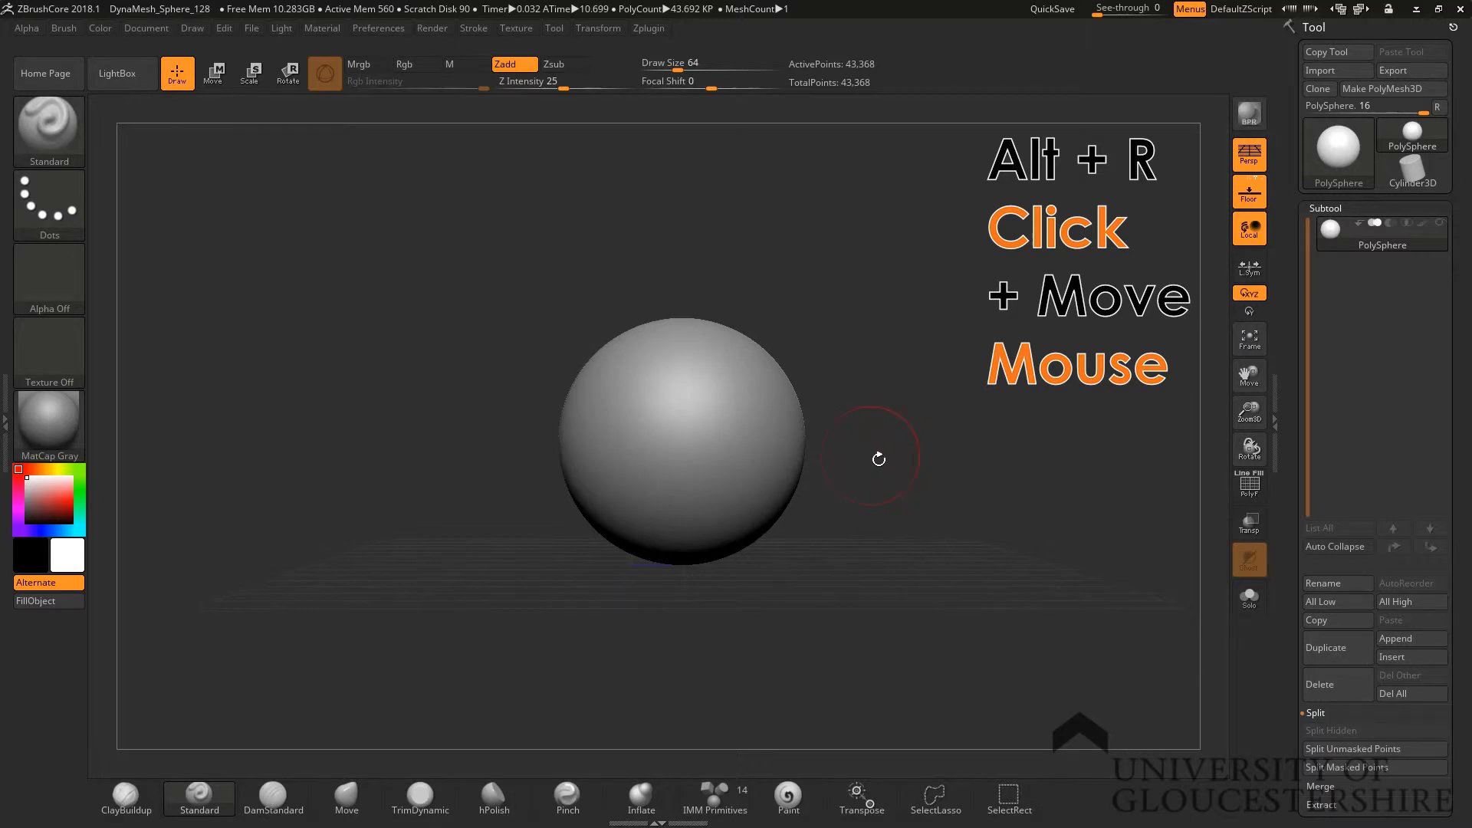
mouse_move(849, 471)
left_mouse_down()
mouse_move(899, 477)
mouse_move(706, 469)
mouse_move(853, 477)
mouse_move(879, 493)
mouse_move(890, 476)
mouse_move(809, 497)
left_mouse_up()
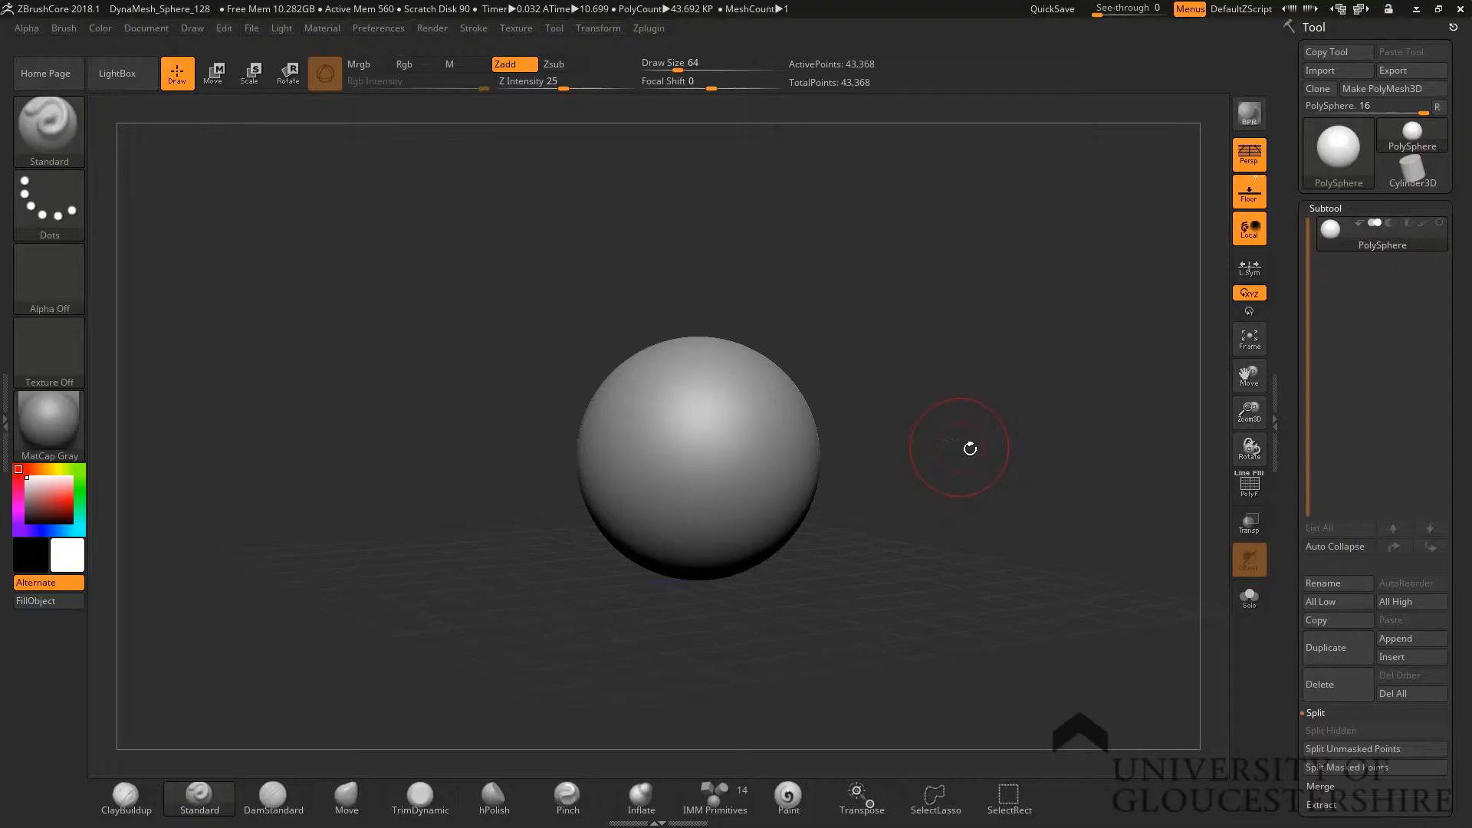
key("ctrl+z")
left_click_drag(948, 453, 956, 457, "shift")
mouse_move(1034, 501)
left_mouse_down("alt")
mouse_move(900, 460)
mouse_move(948, 474)
left_mouse_up("alt")
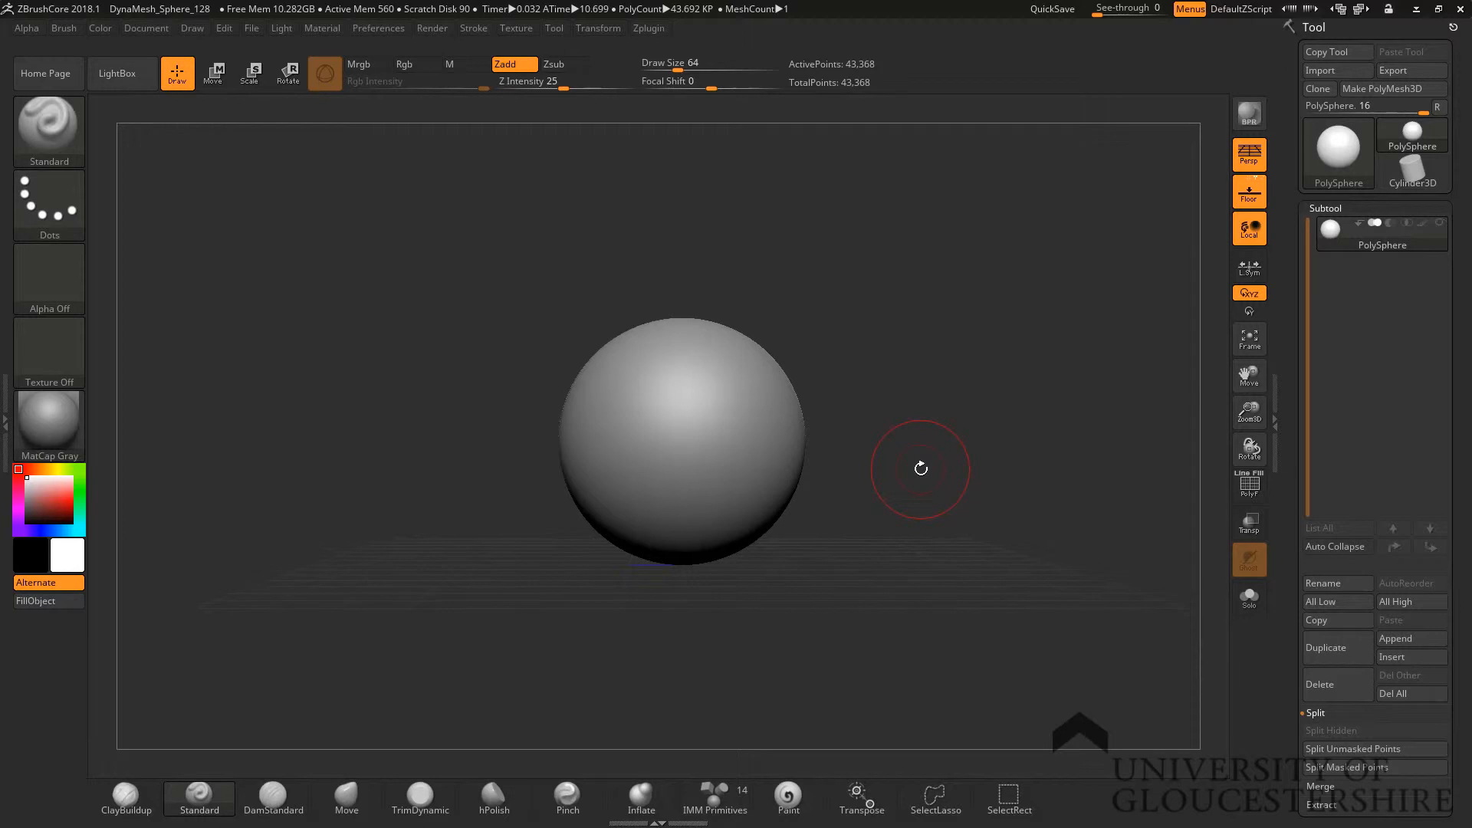
left_click_drag(850, 473, 802, 489)
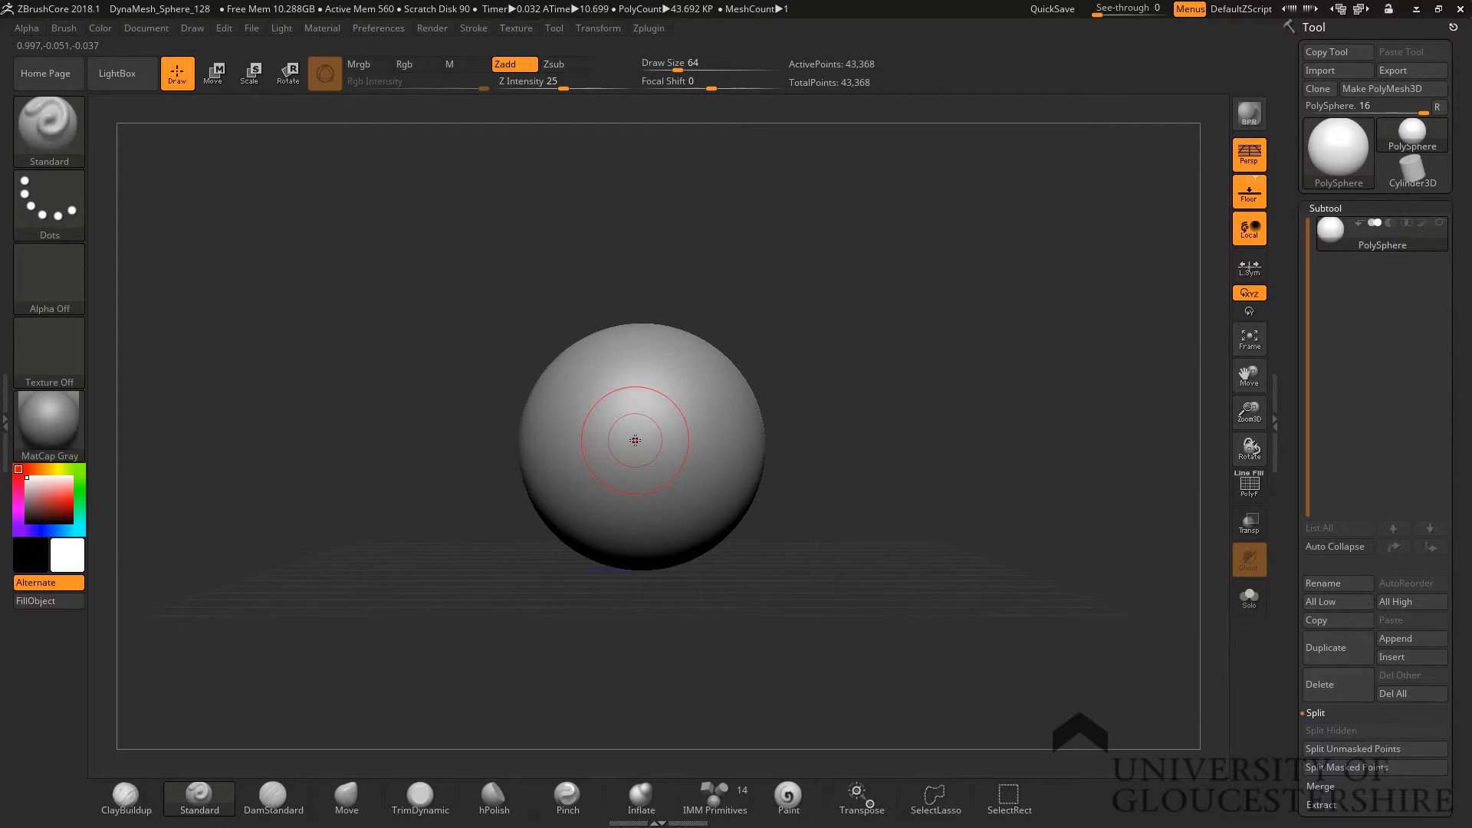
Try a raised stroke and a carved stroke on the sphere's surface with the Standard brush, and undo the carving
mouse_move(671, 393)
left_mouse_down()
mouse_move(631, 460)
mouse_move(675, 382)
left_mouse_up()
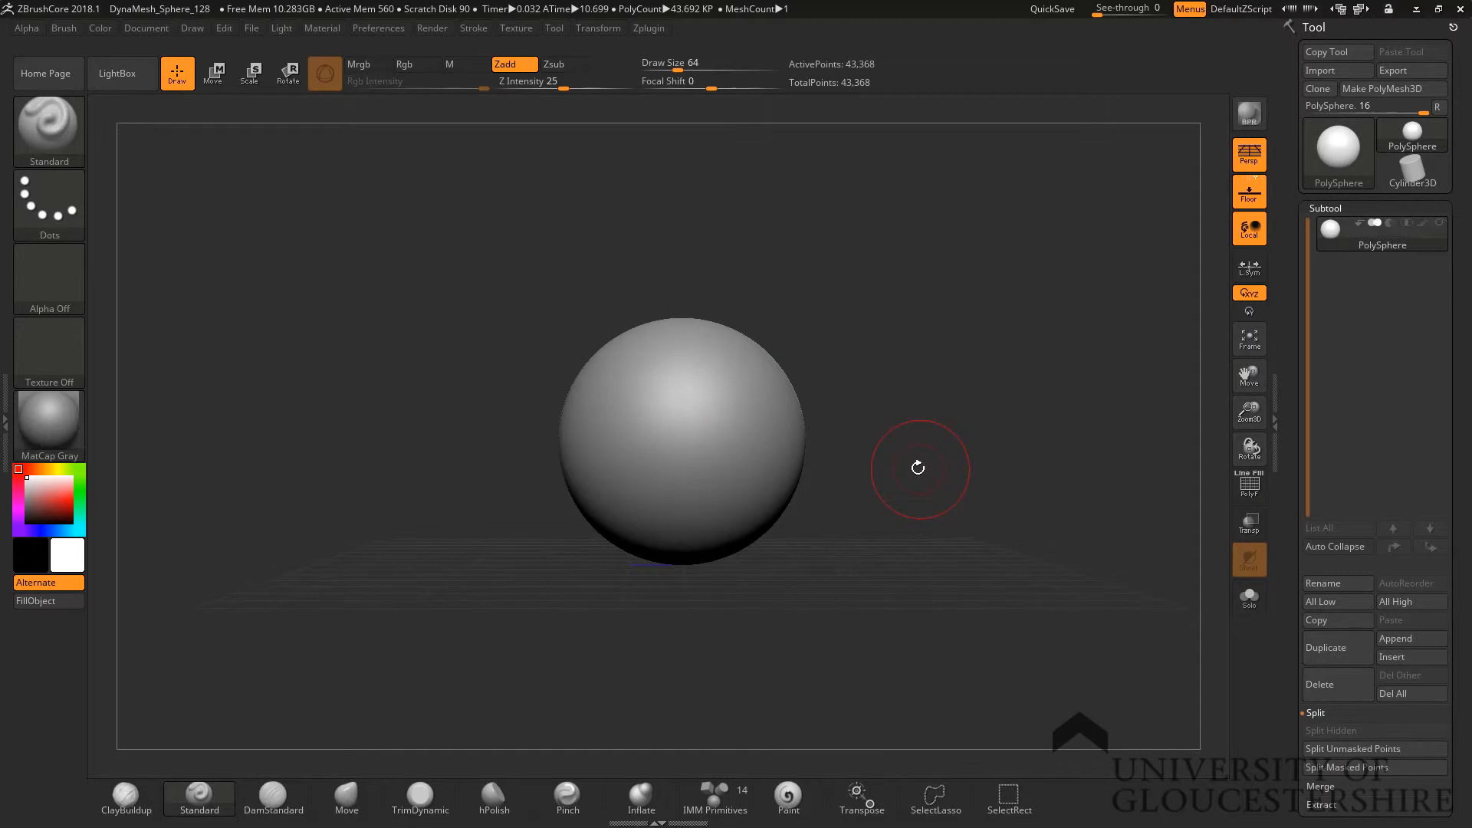
left_click_drag(850, 472, 802, 489)
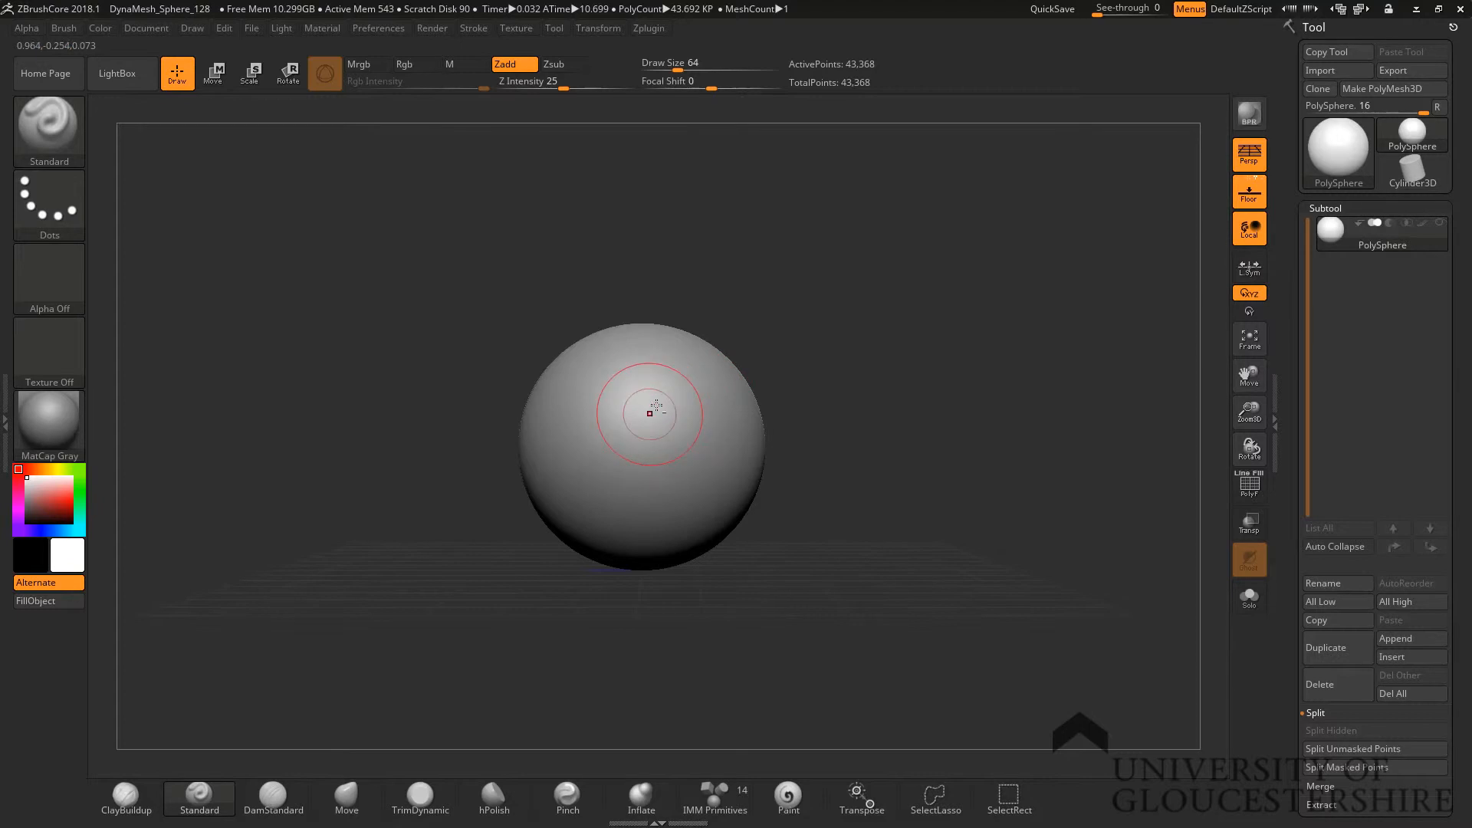
mouse_move(654, 412)
left_mouse_down("alt")
mouse_move(646, 440)
mouse_move(667, 372)
mouse_move(617, 491)
mouse_move(639, 469)
left_mouse_up("alt")
key("ctrl+z")
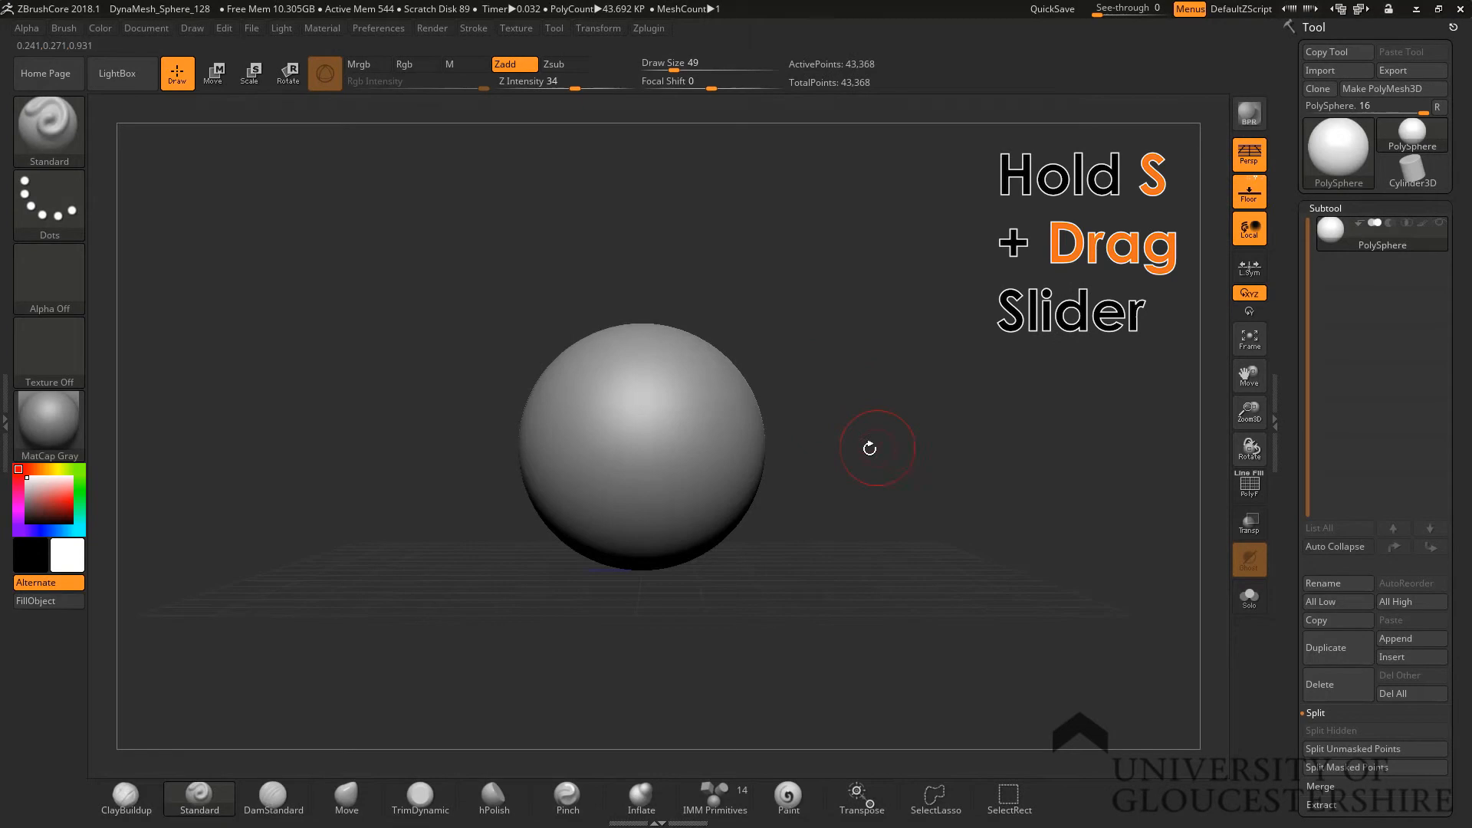
Look over the brush library and set the Standard brush to Draw Size 116 and Z Intensity 34
key("s")
left_click_drag(851, 391, 864, 394)
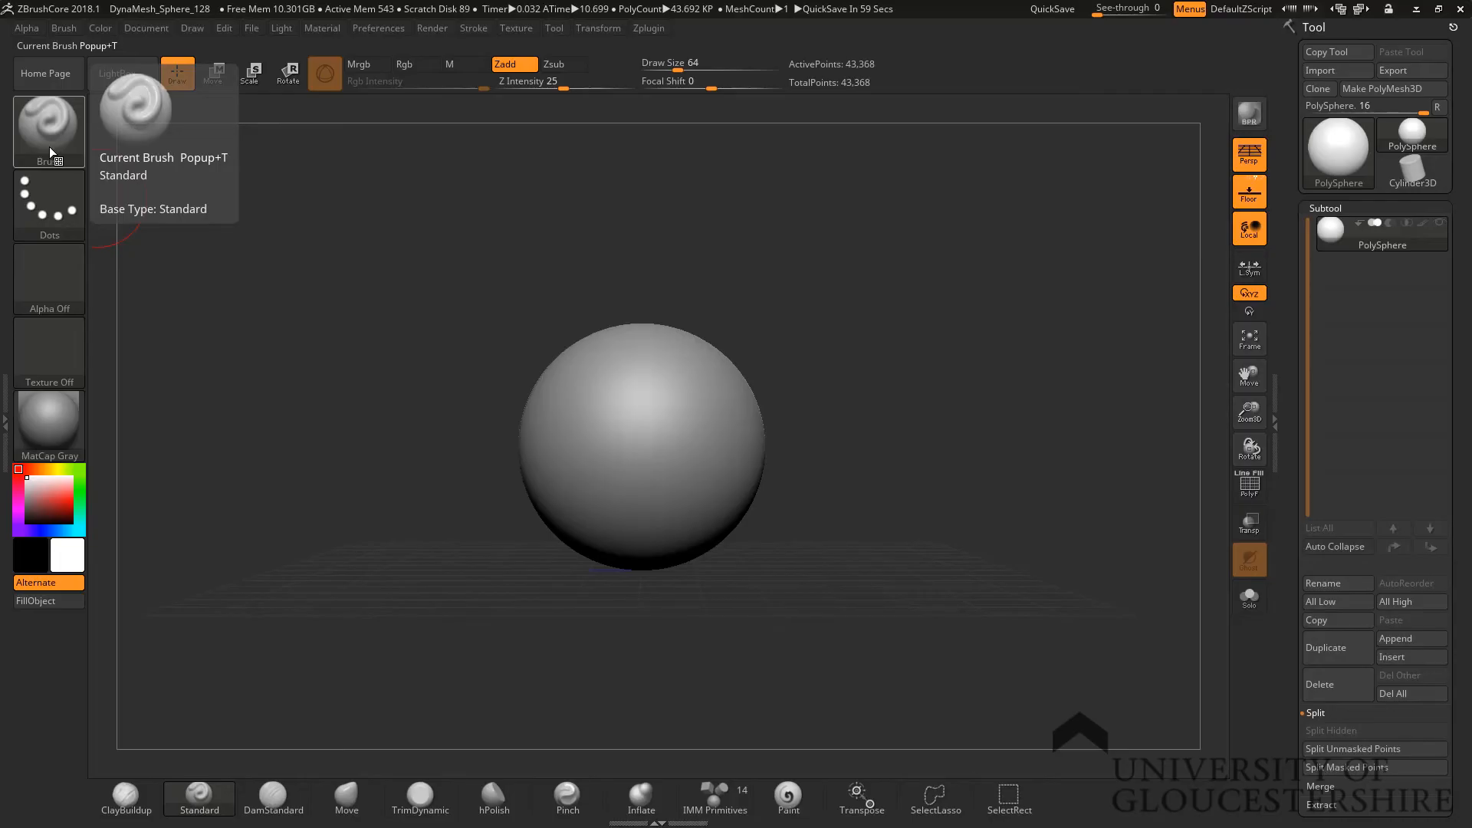
left_click(49, 146)
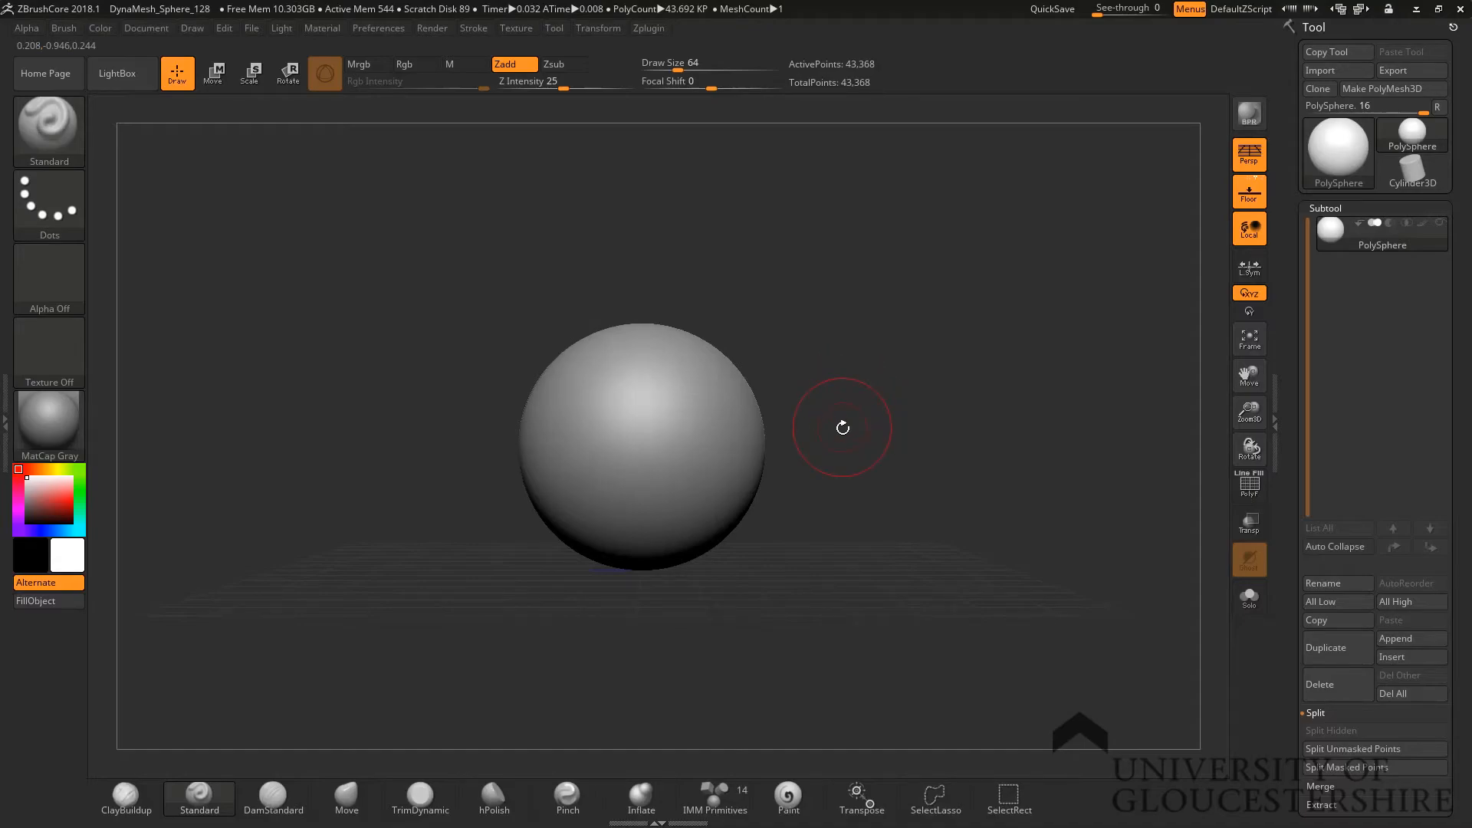
key("b")
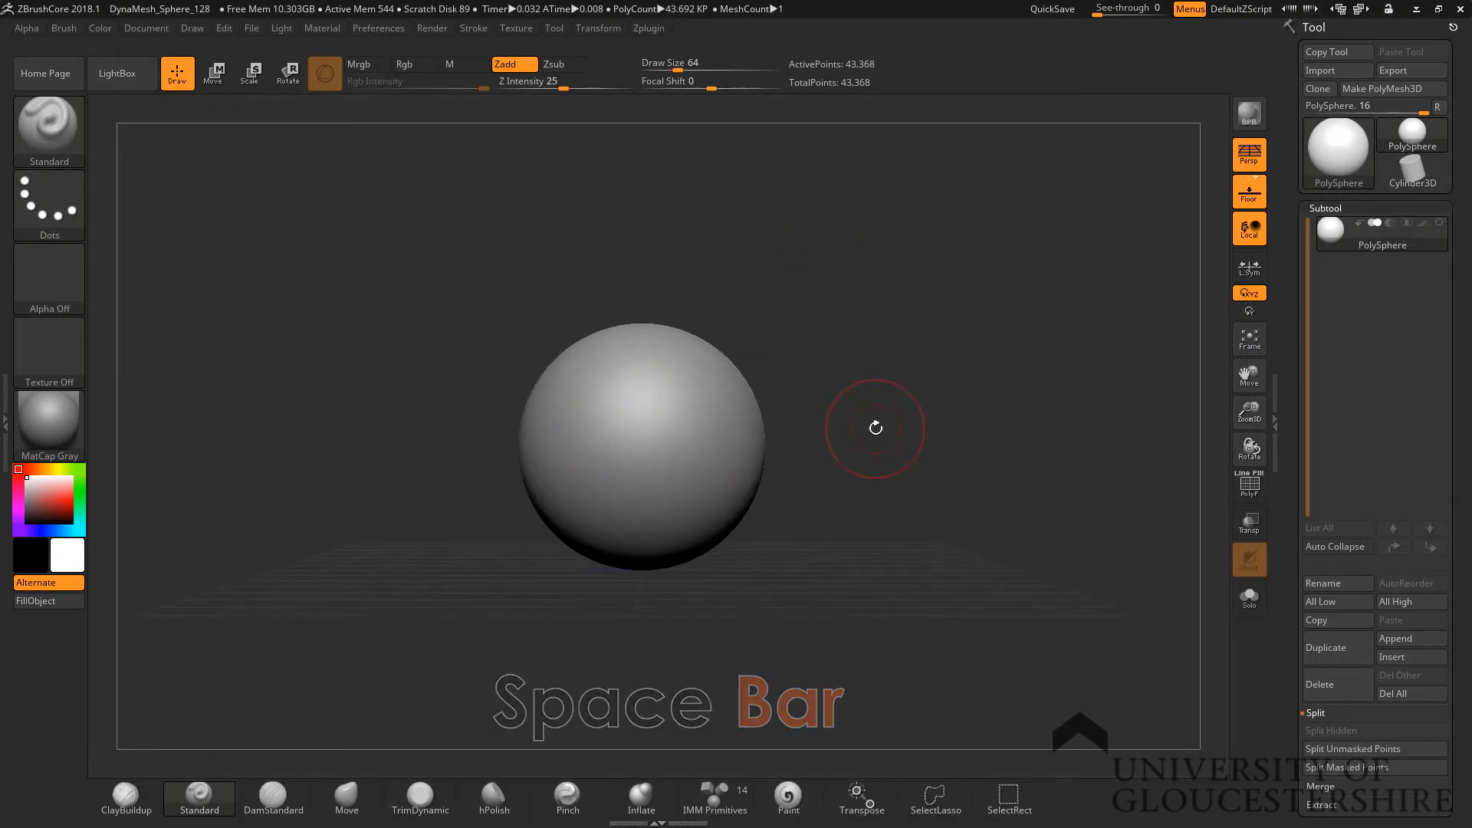
key("space")
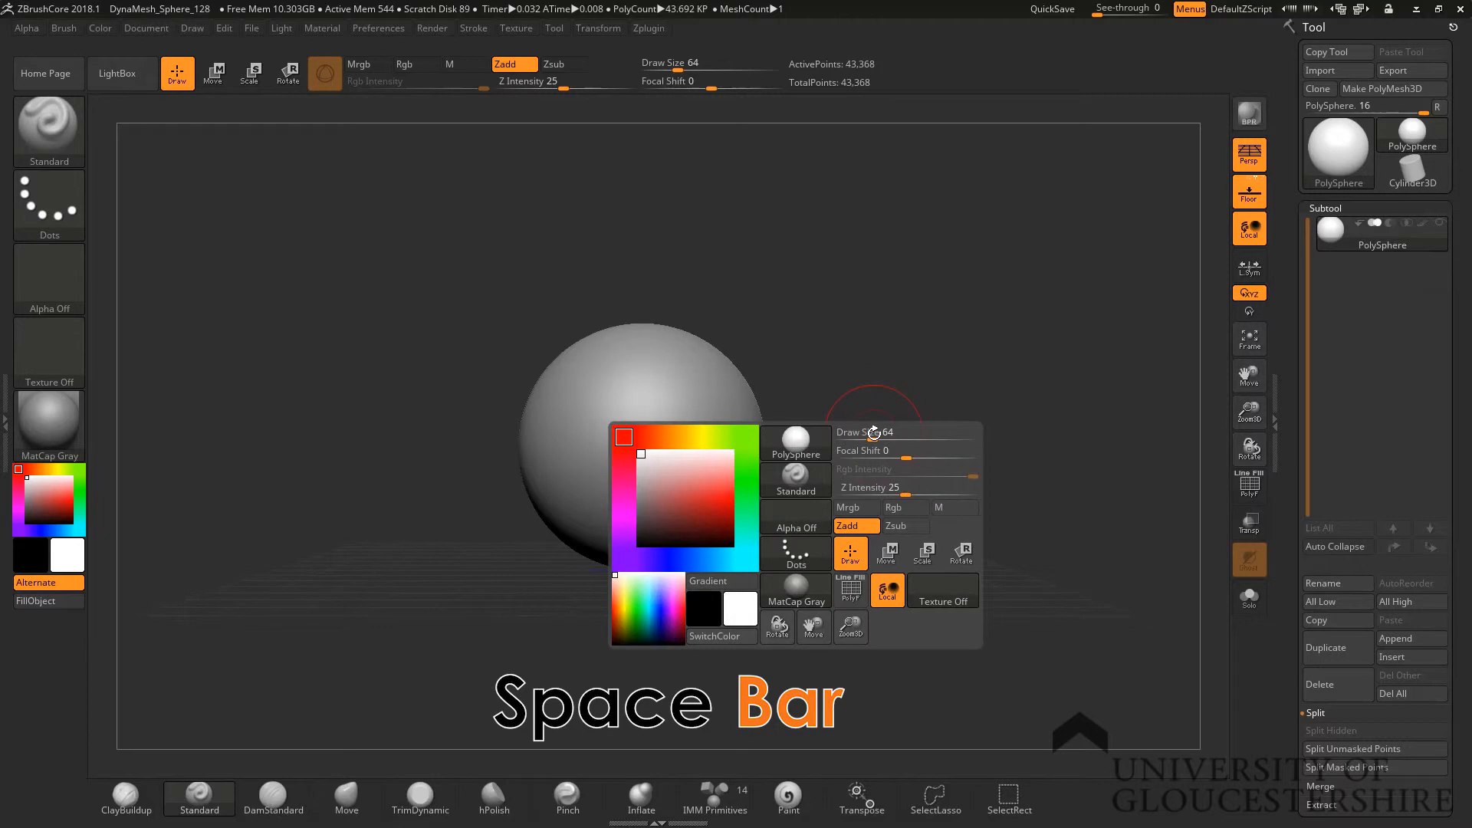
mouse_move(872, 434)
left_mouse_down()
mouse_move(859, 435)
mouse_move(872, 437)
left_mouse_up()
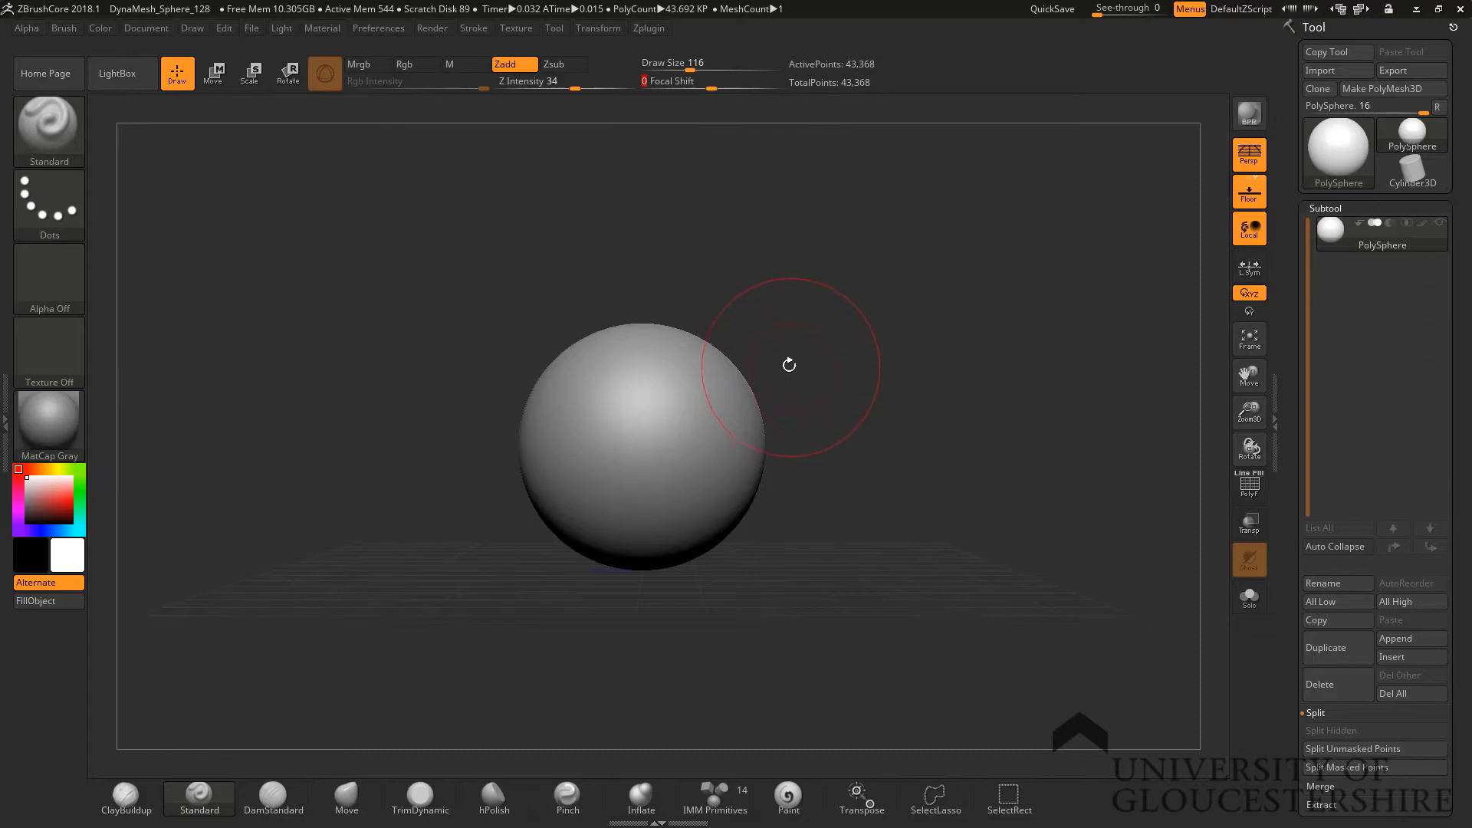
Collapse and reopen the Subtool section and inspect the PolySphere subtool's preview and mesh details
left_click(1395, 207)
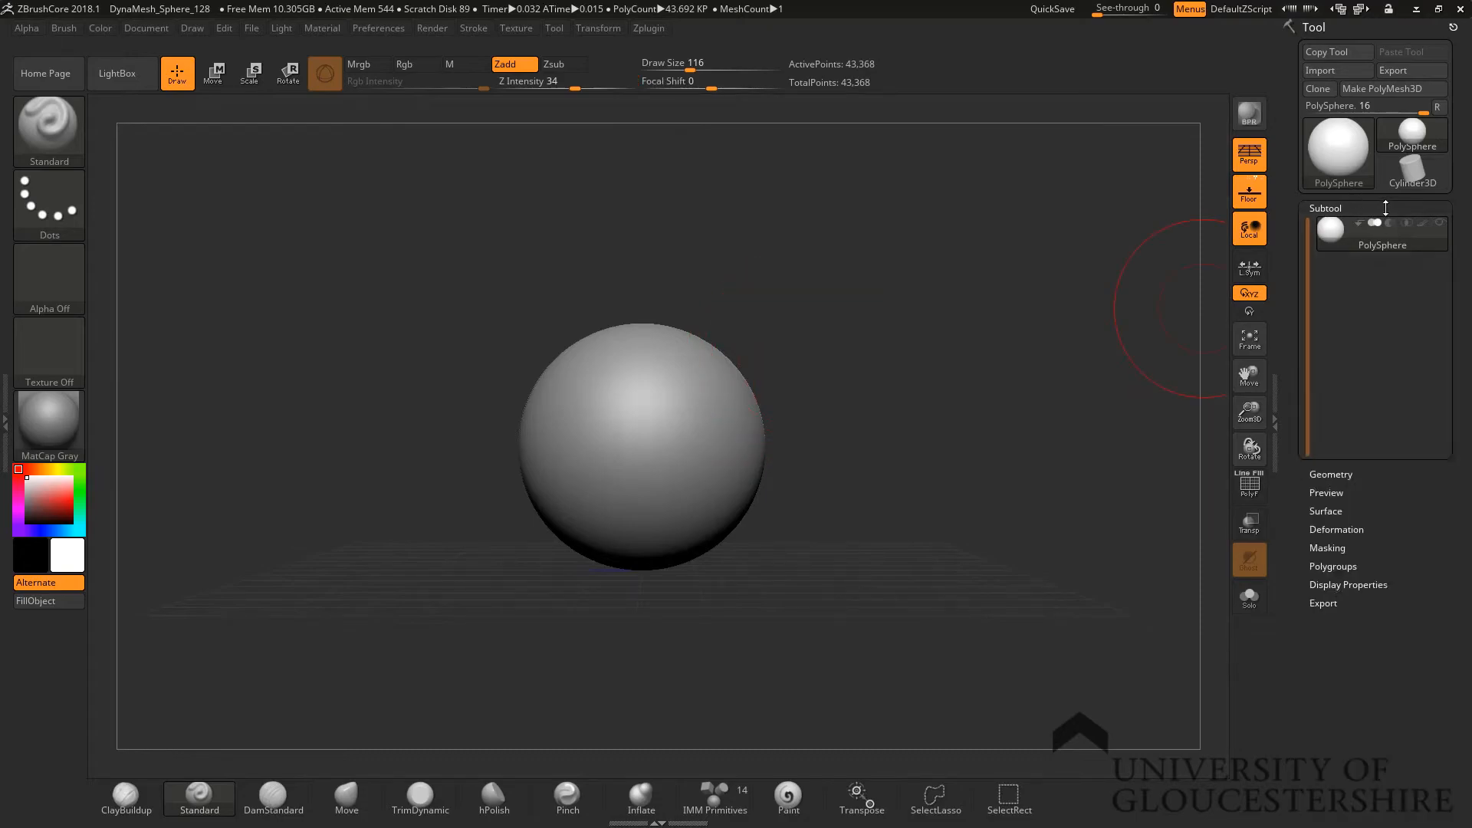
left_click(1336, 208)
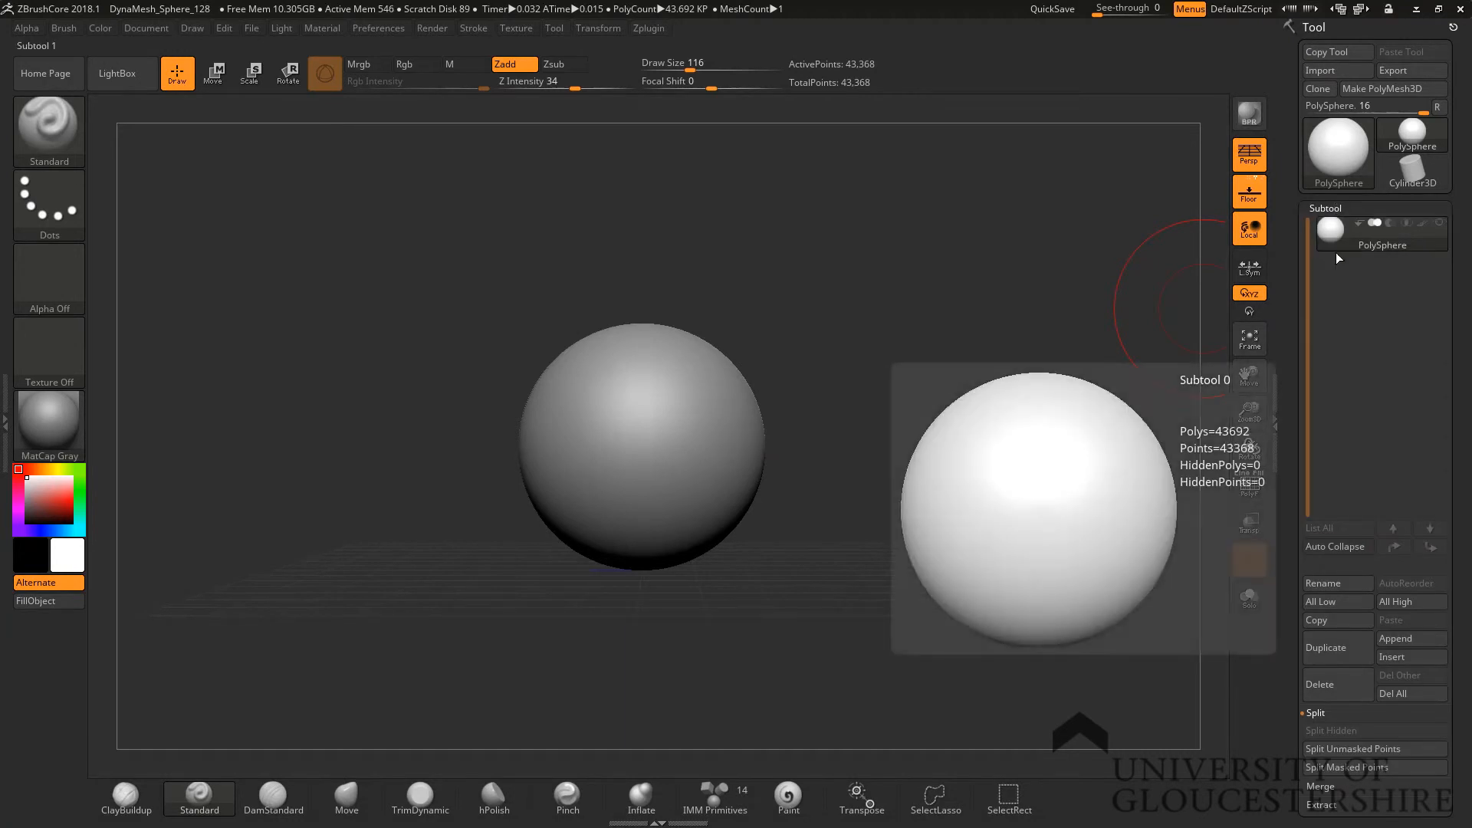
mouse_move(1365, 254)
left_click(1354, 209)
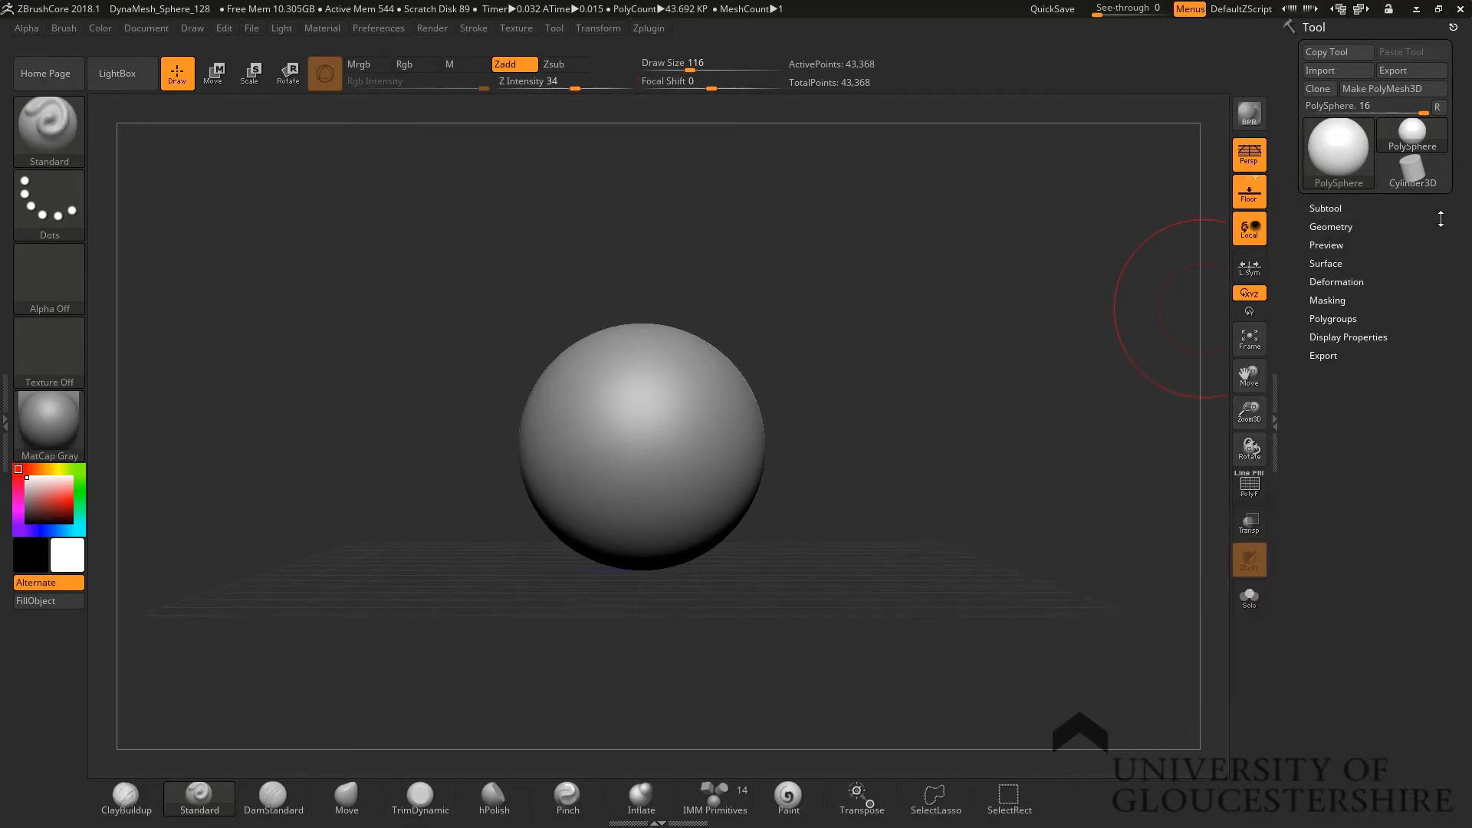
left_click(1336, 209)
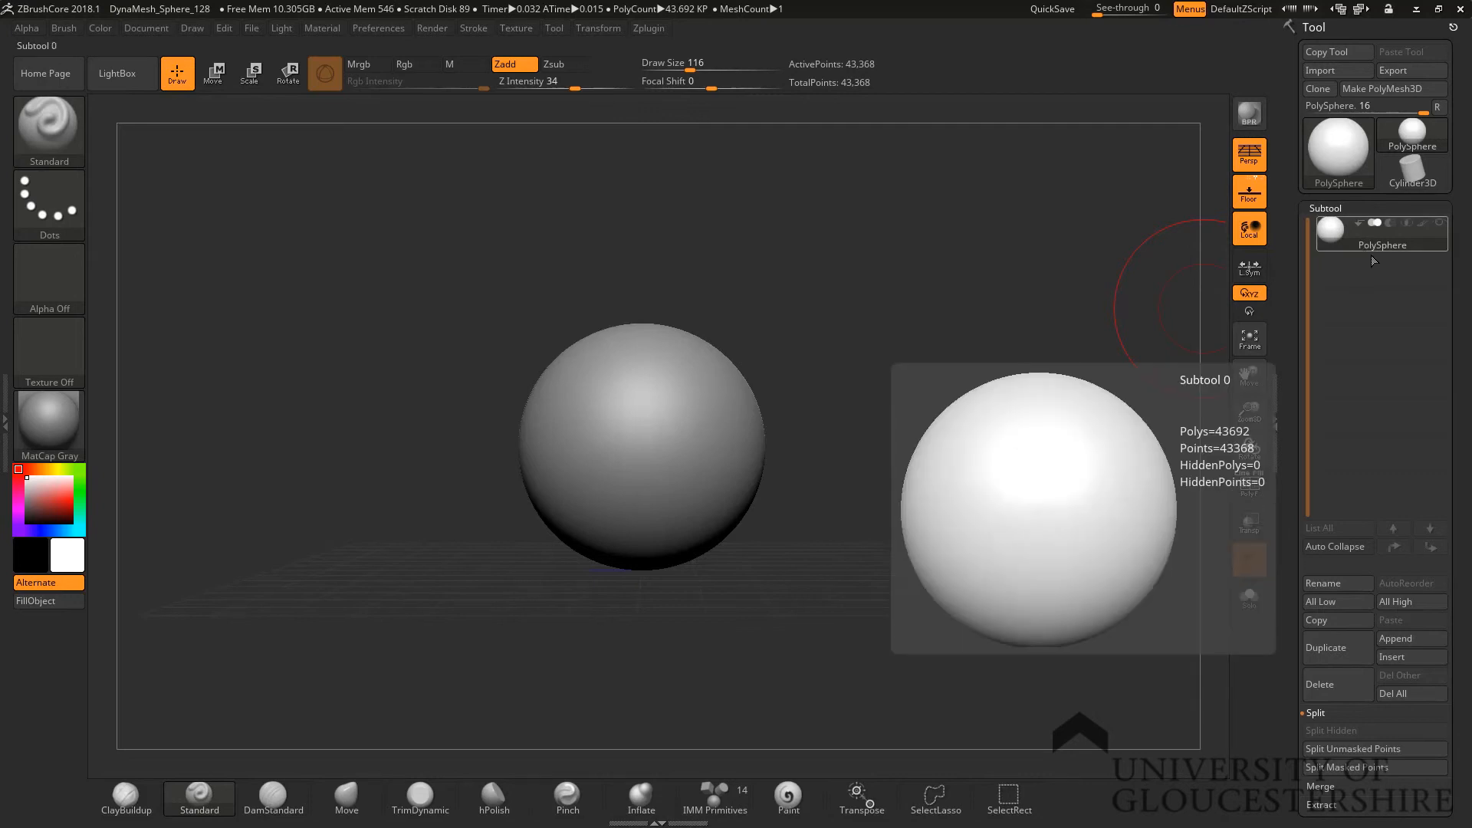
mouse_move(1370, 253)
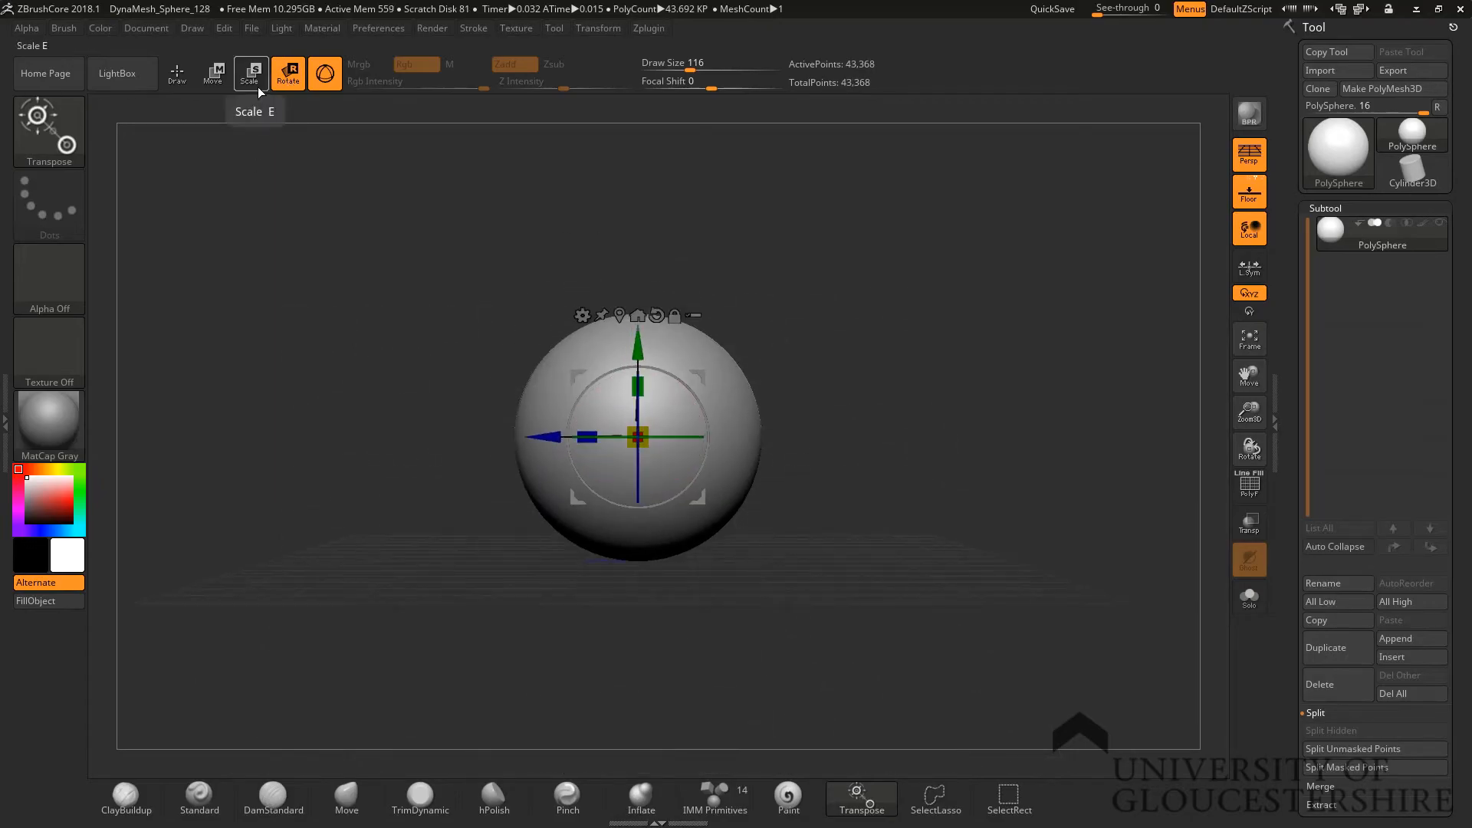
Return to Draw mode and insert a cube as a new subtool beside the sphere
key("q")
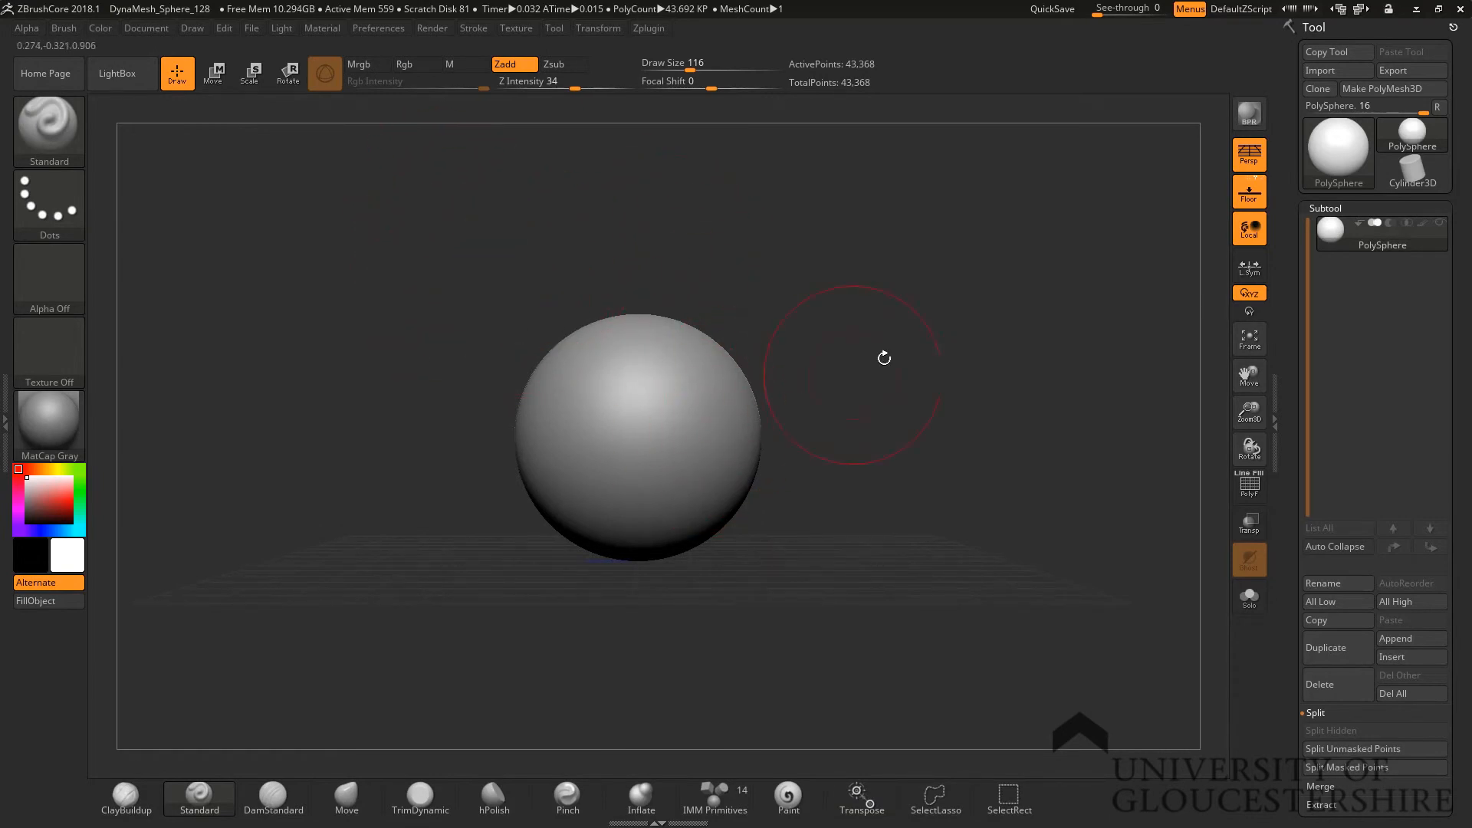
left_click(1397, 659)
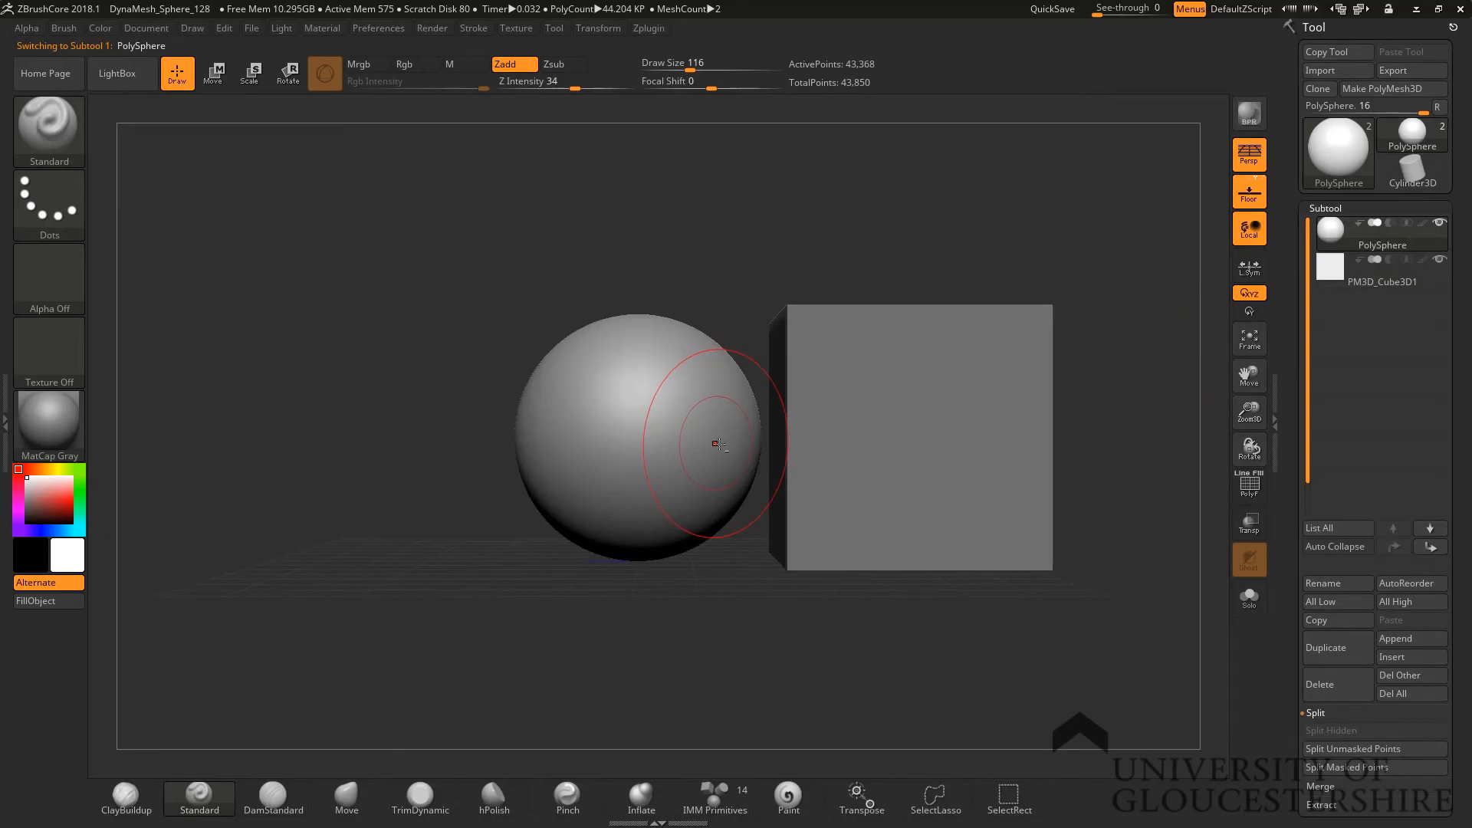
Move the sphere subtool away from the cube with the gizmo and make the cube active in Scale mode
left_click(851, 469, "alt")
left_click(673, 454, "alt")
key("e")
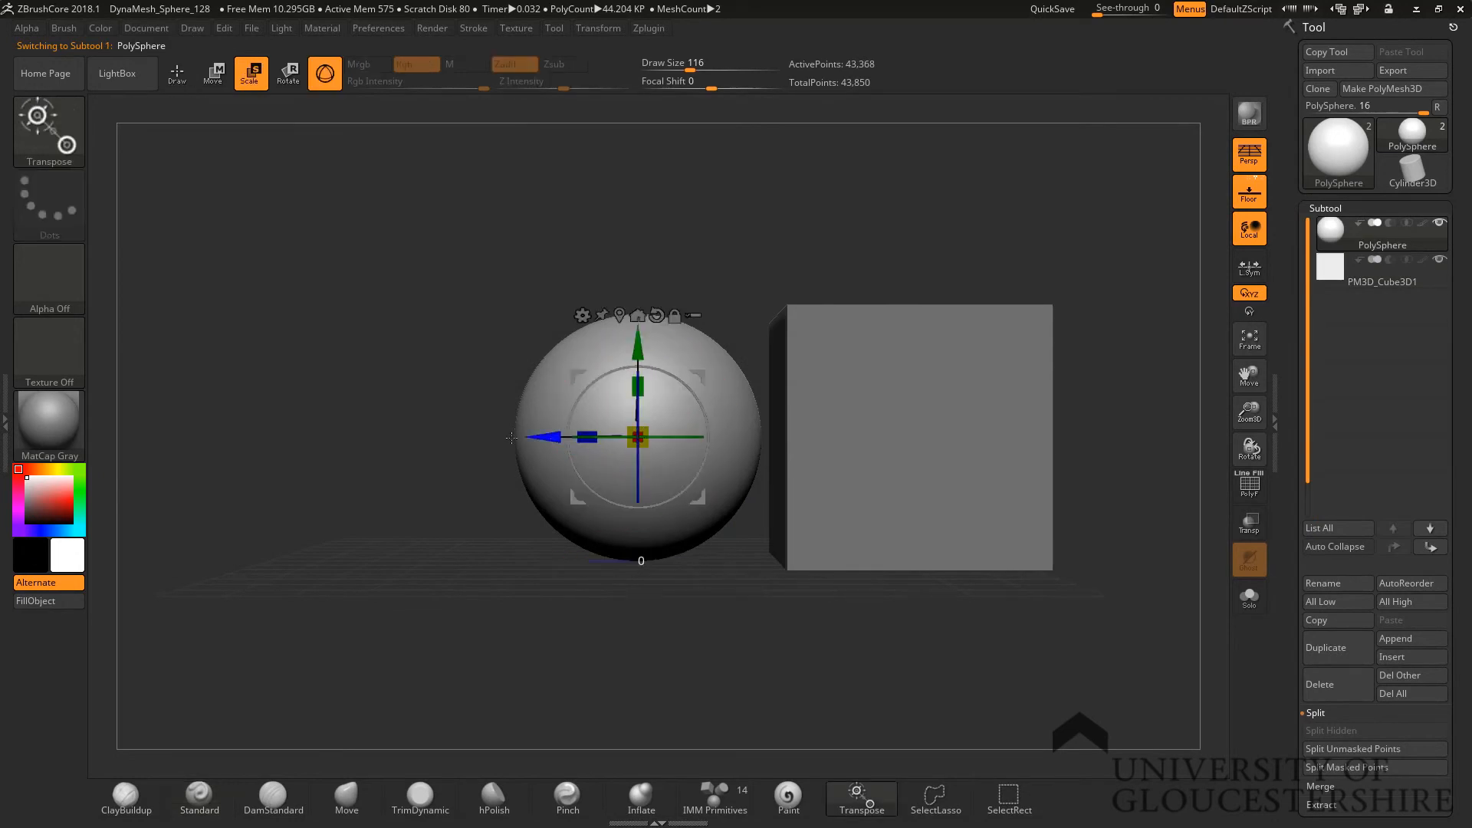
left_click_drag(590, 434, 944, 435)
key("q")
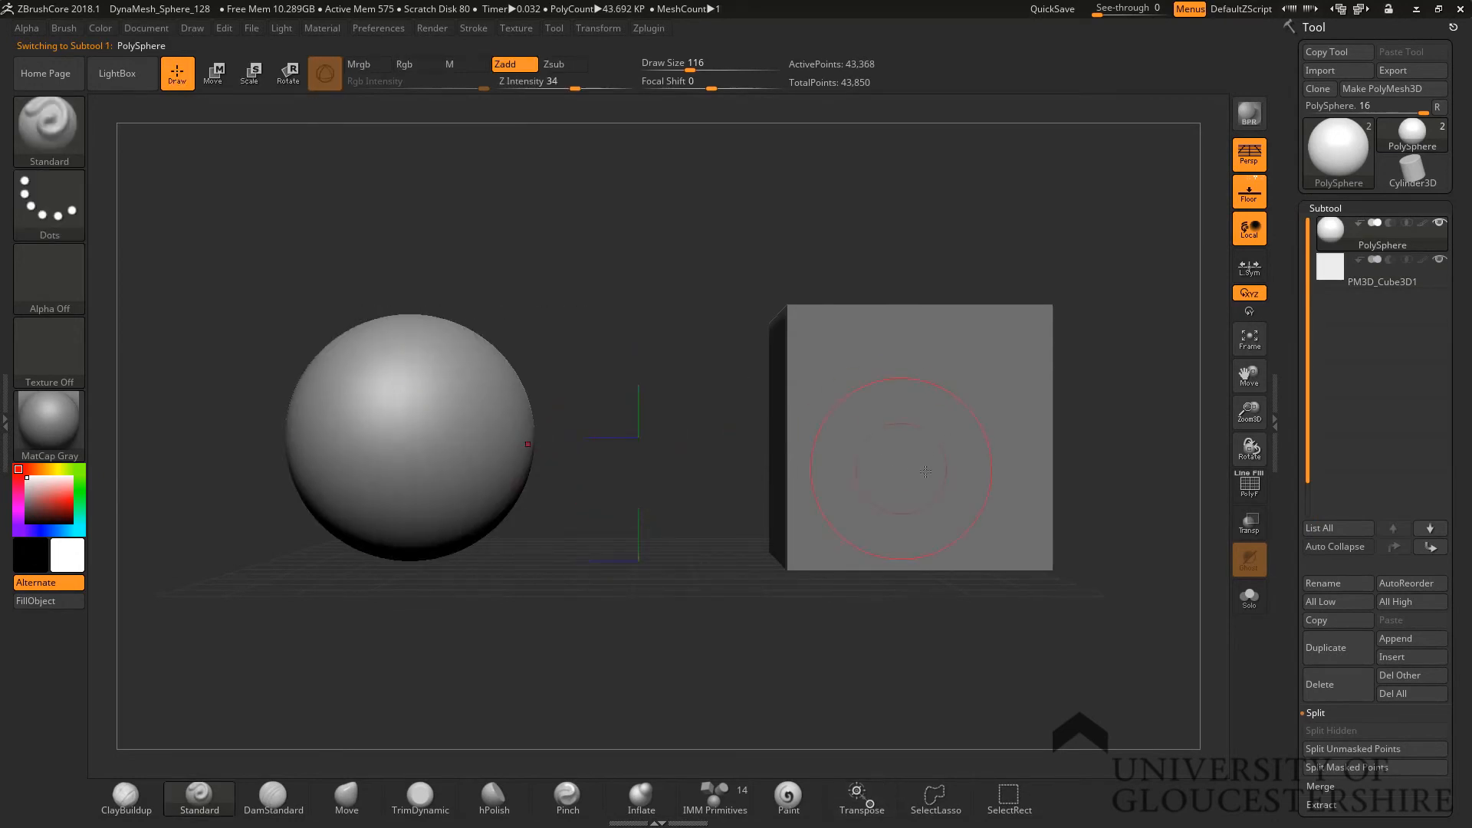
left_click(864, 447, "alt")
key("e")
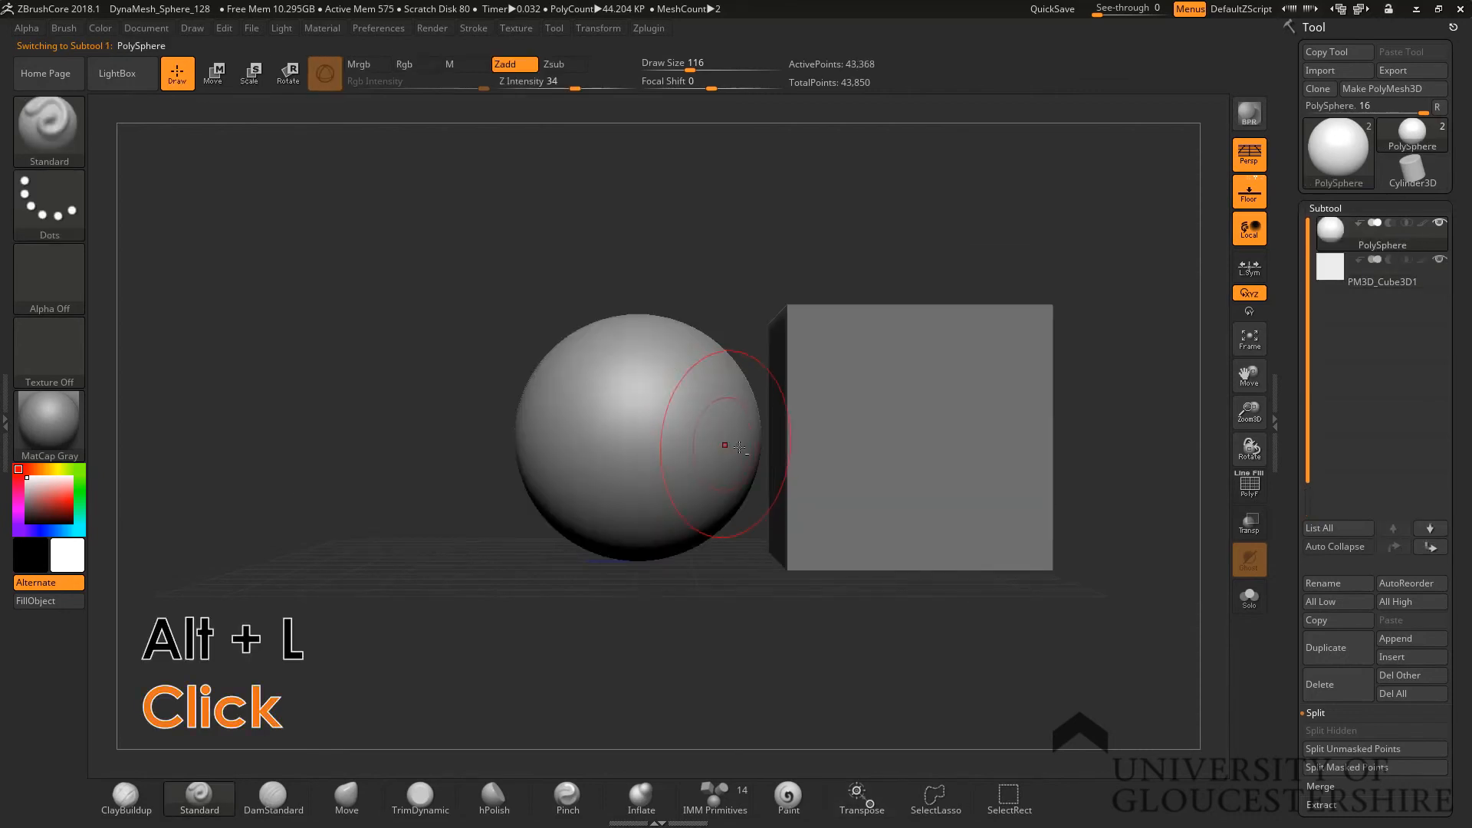
Switch the active subtool between the cube and the sphere, and move the sphere horizontally away from the cube
left_click(851, 468, "alt")
left_click(642, 429, "alt")
left_click(861, 452, "alt")
left_click(641, 429, "alt")
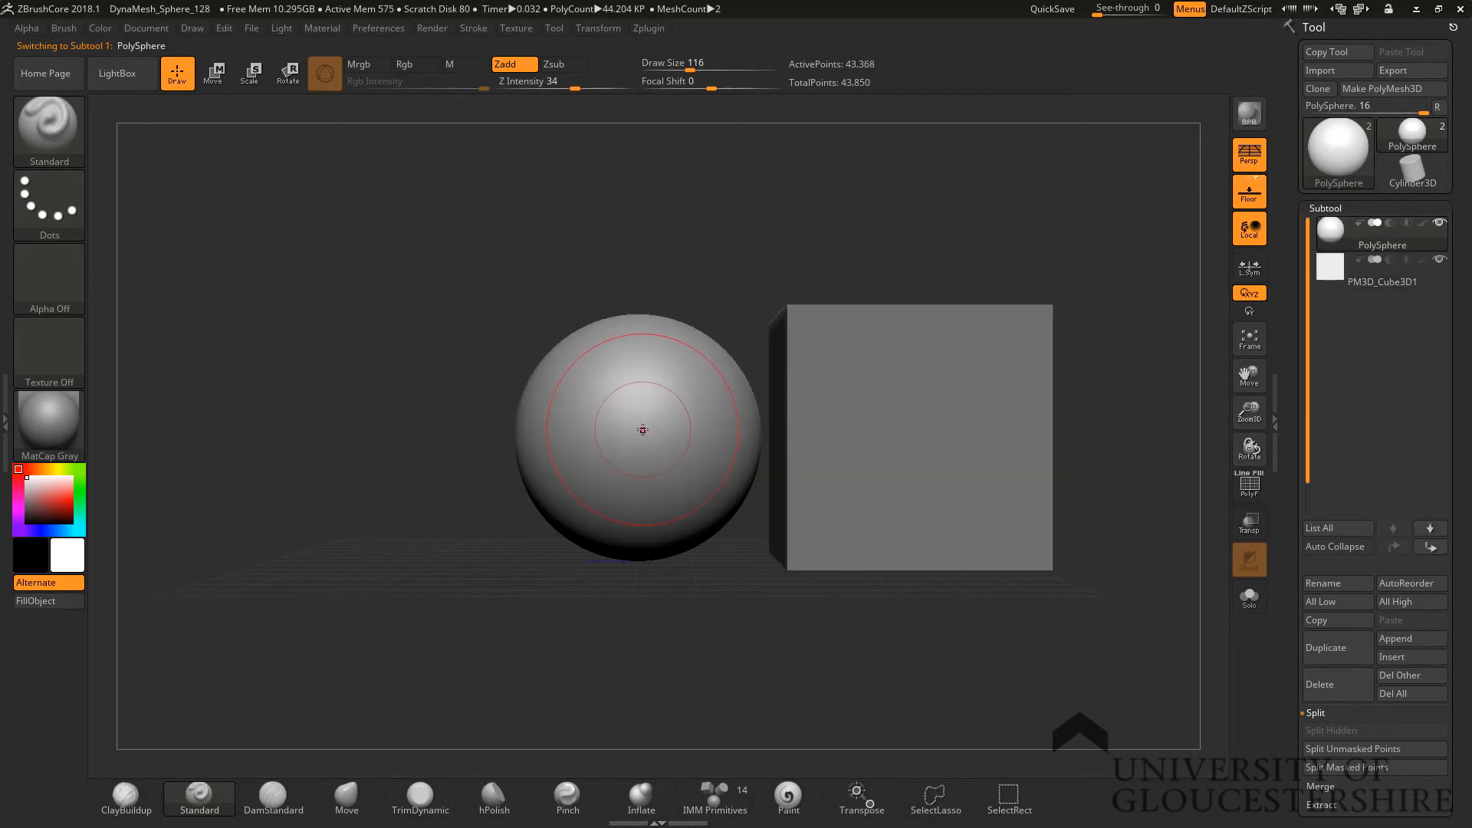
key("e")
left_click_drag(638, 434, 410, 437)
key("q")
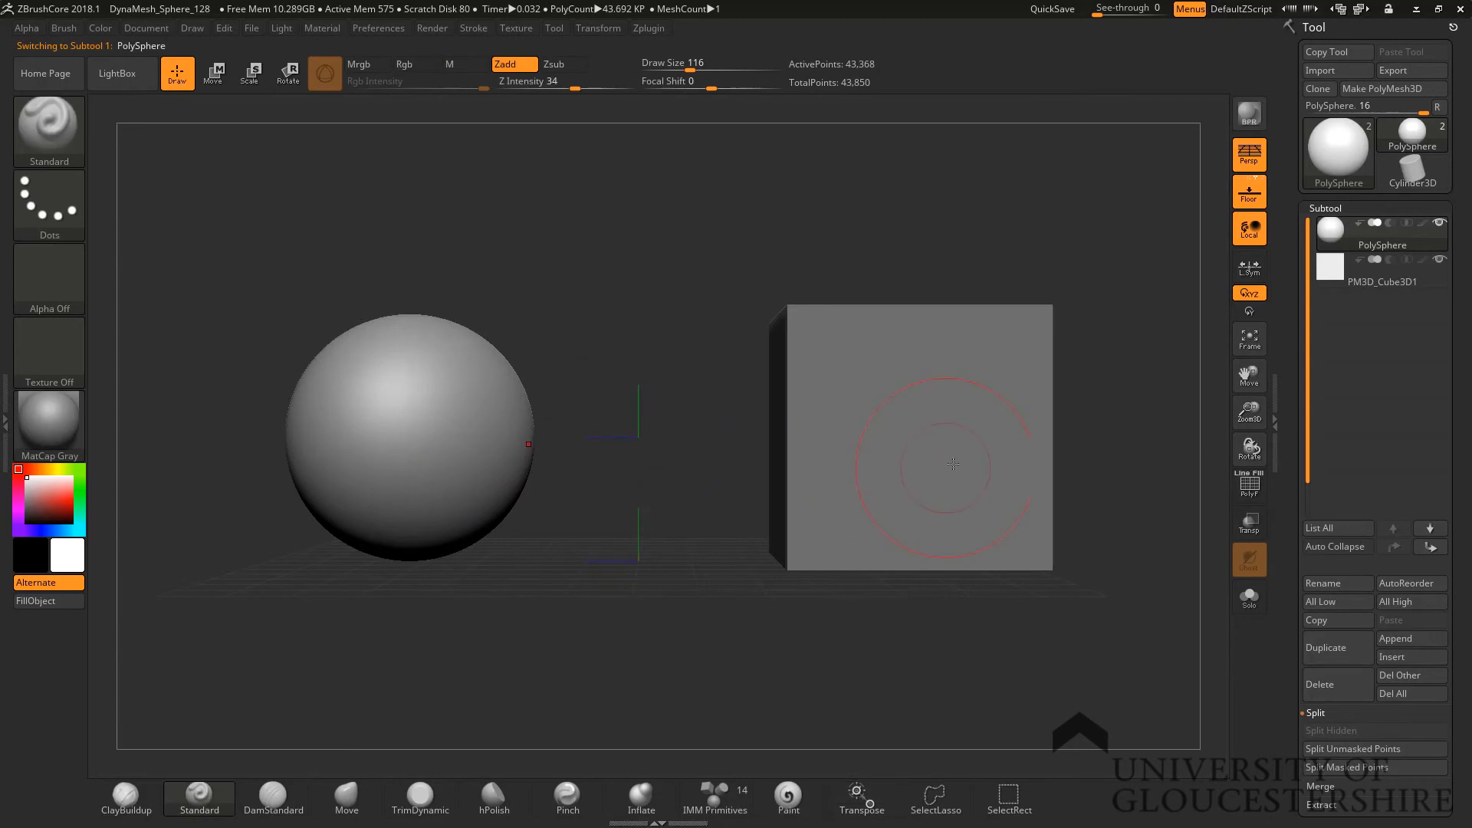
Make the cube the active subtool and transform it upward along its vertical axis with the gizmo
left_click(863, 446, "alt")
key("e")
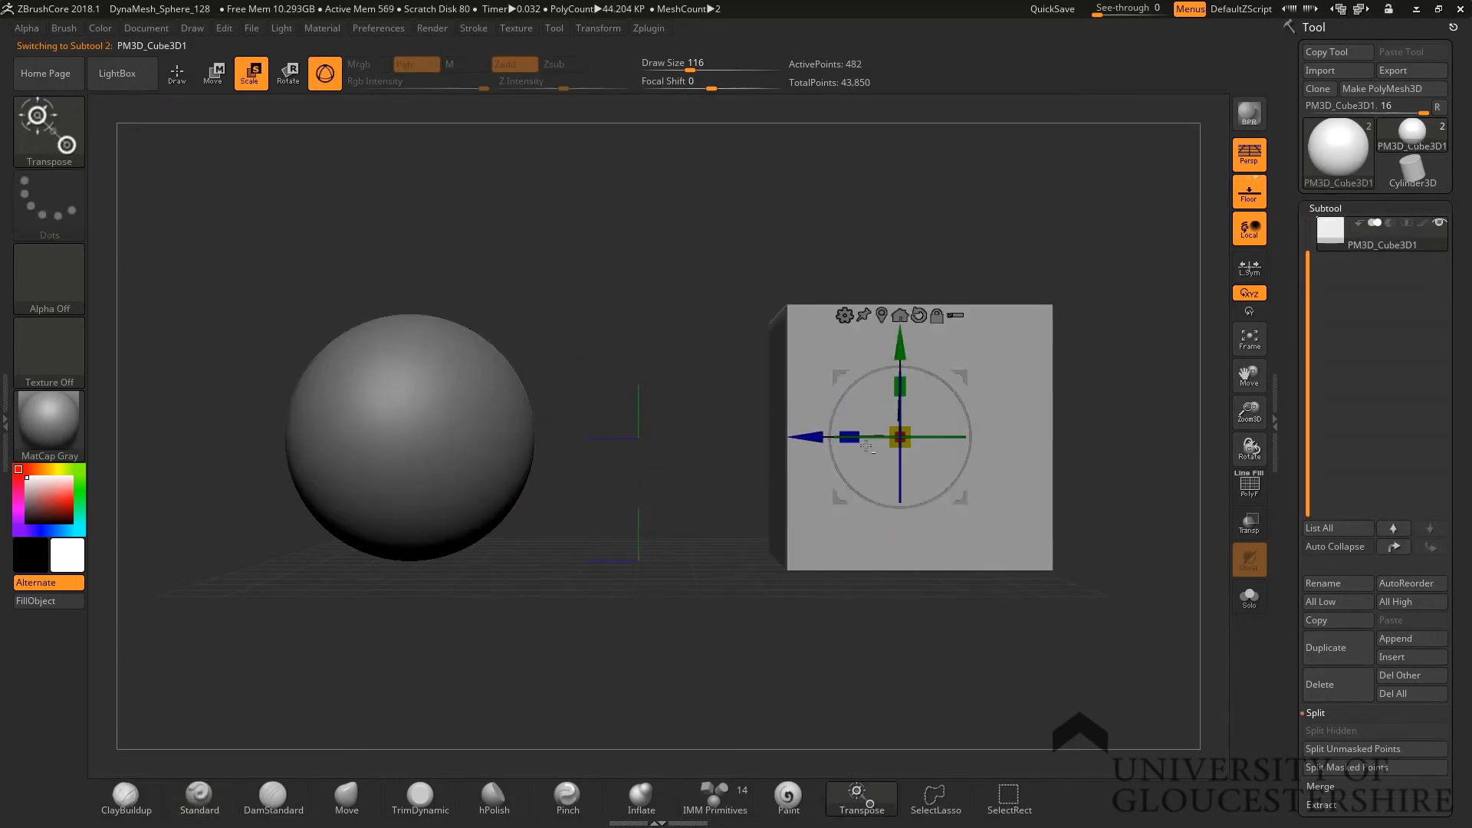
left_click_drag(892, 347, 889, 146)
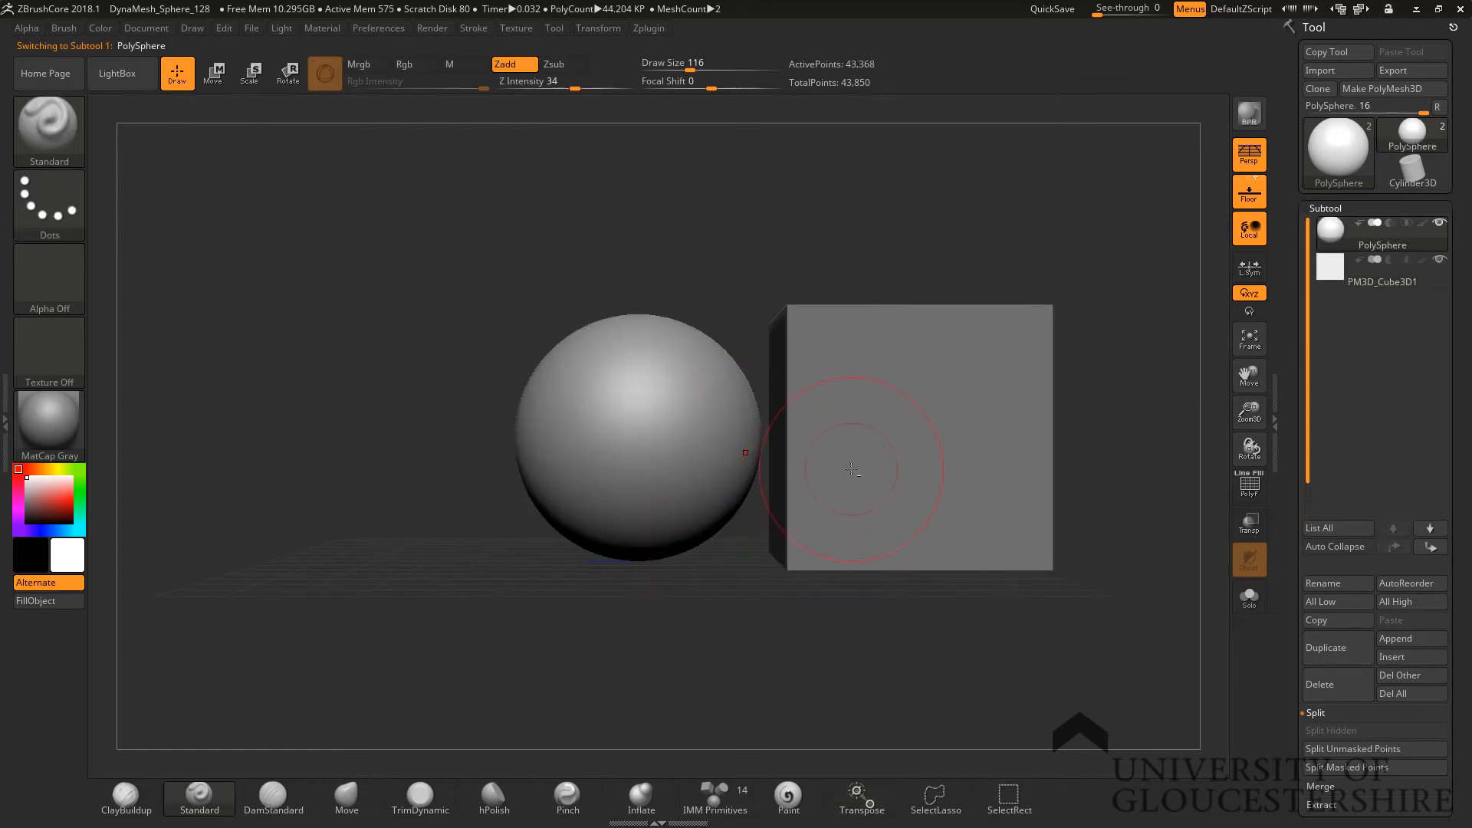
Alternate between the cube and sphere subtools, move the sphere well clear of the cube, and return to Draw mode
left_click(850, 465, "alt")
left_click(624, 461, "alt")
left_click(861, 452, "alt")
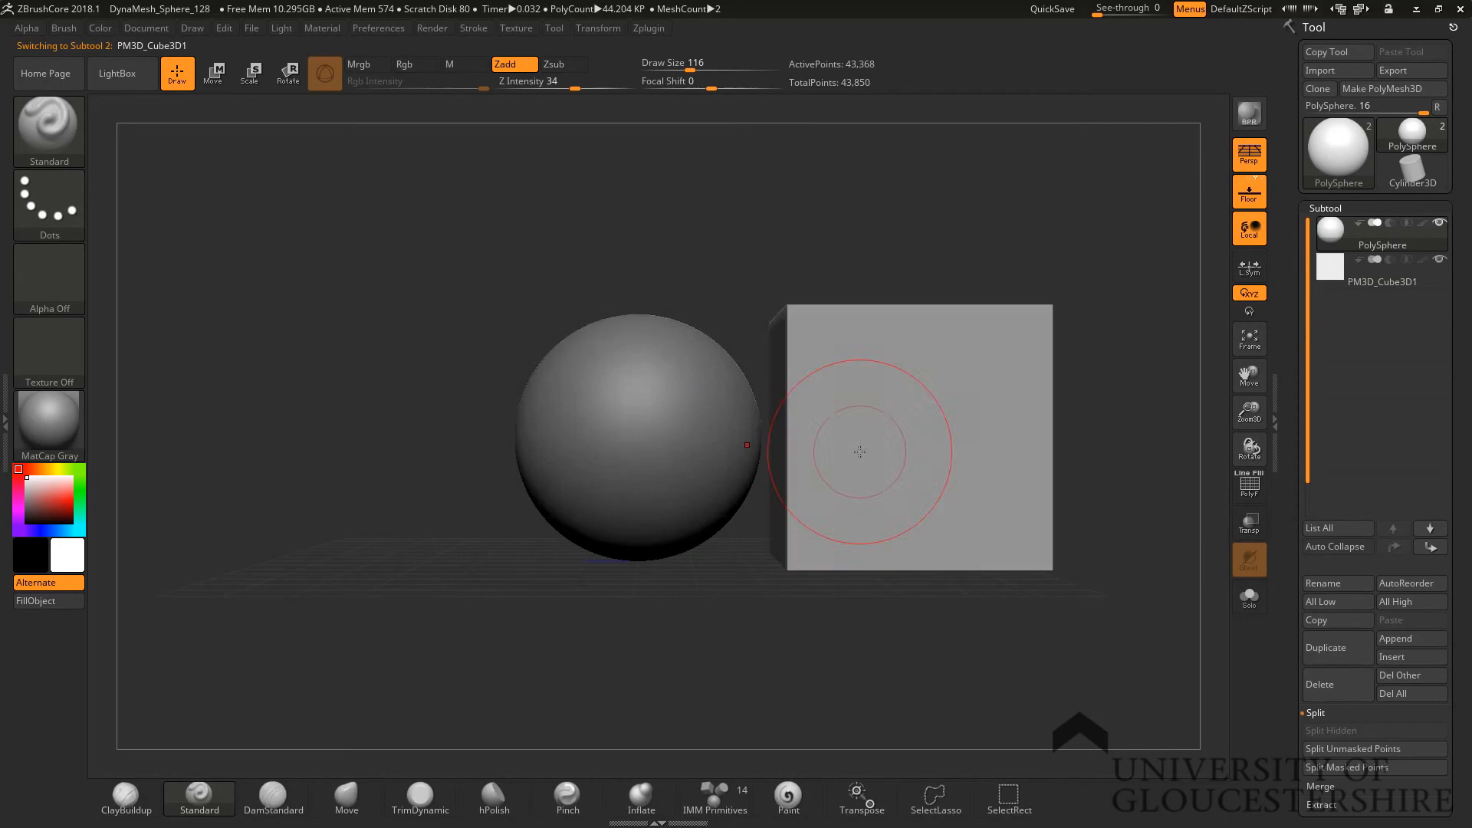
left_click(642, 428, "alt")
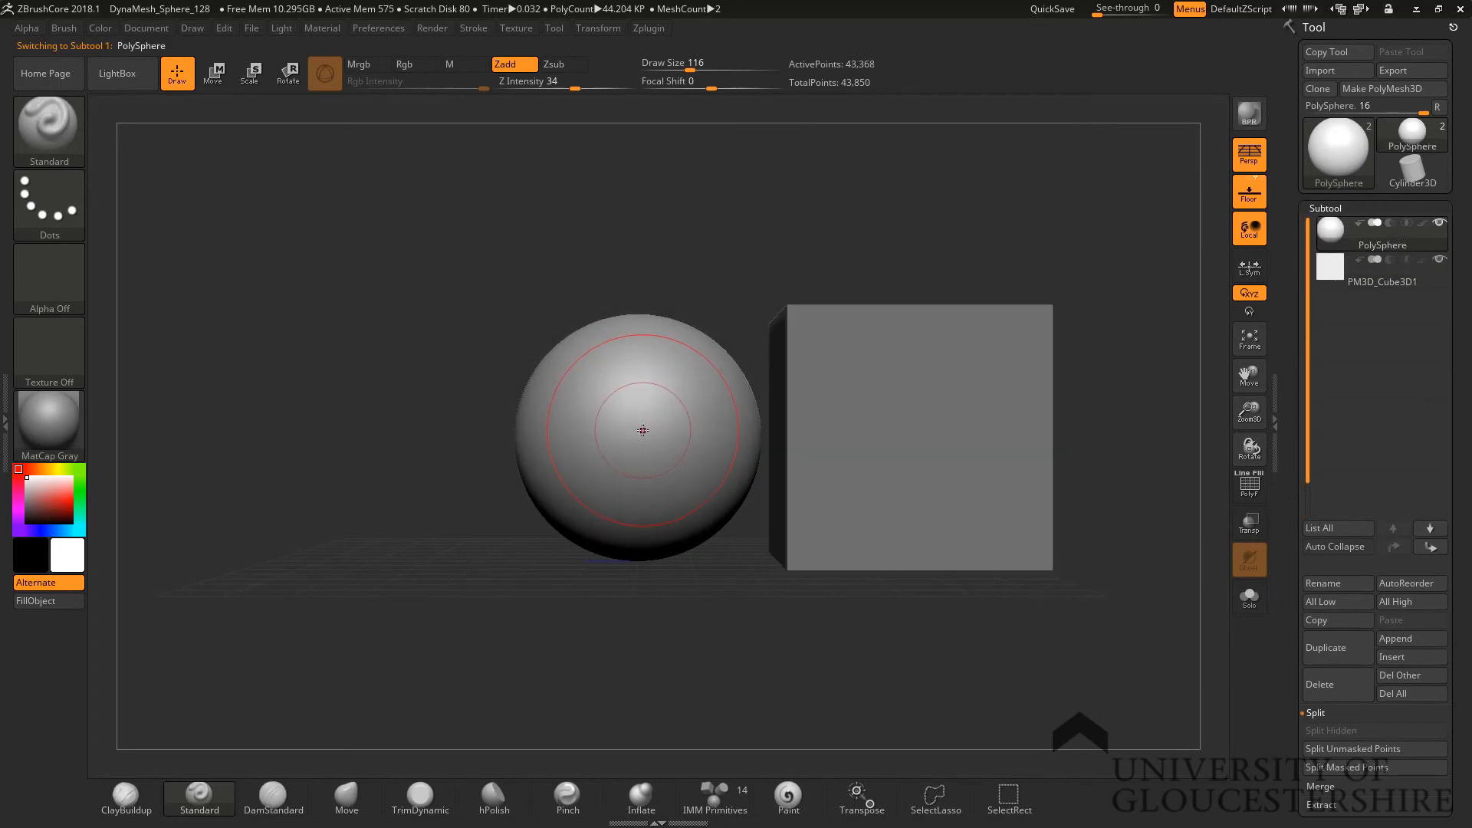
key("e")
left_click_drag(592, 430, 362, 437)
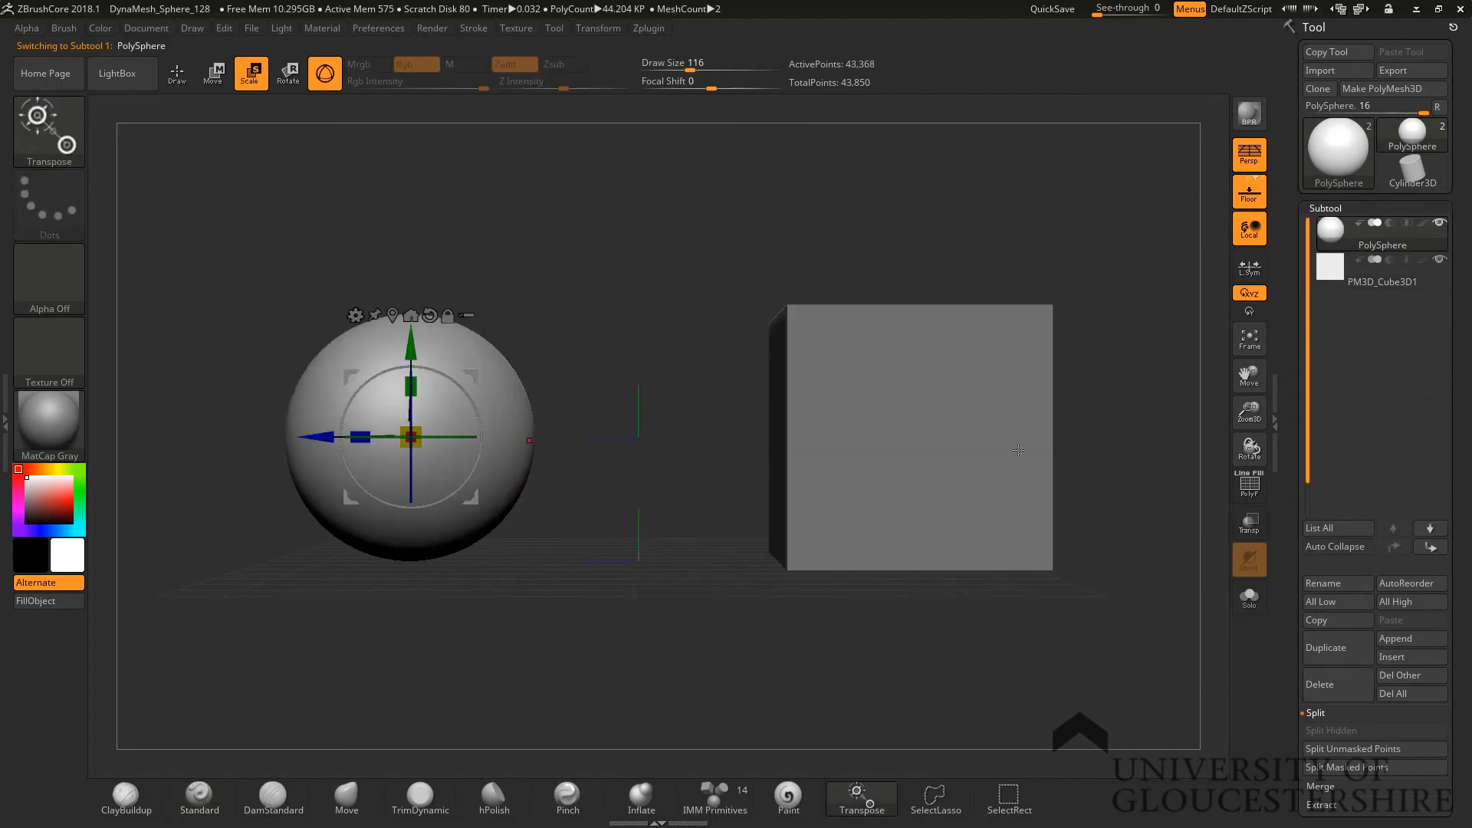
key("q")
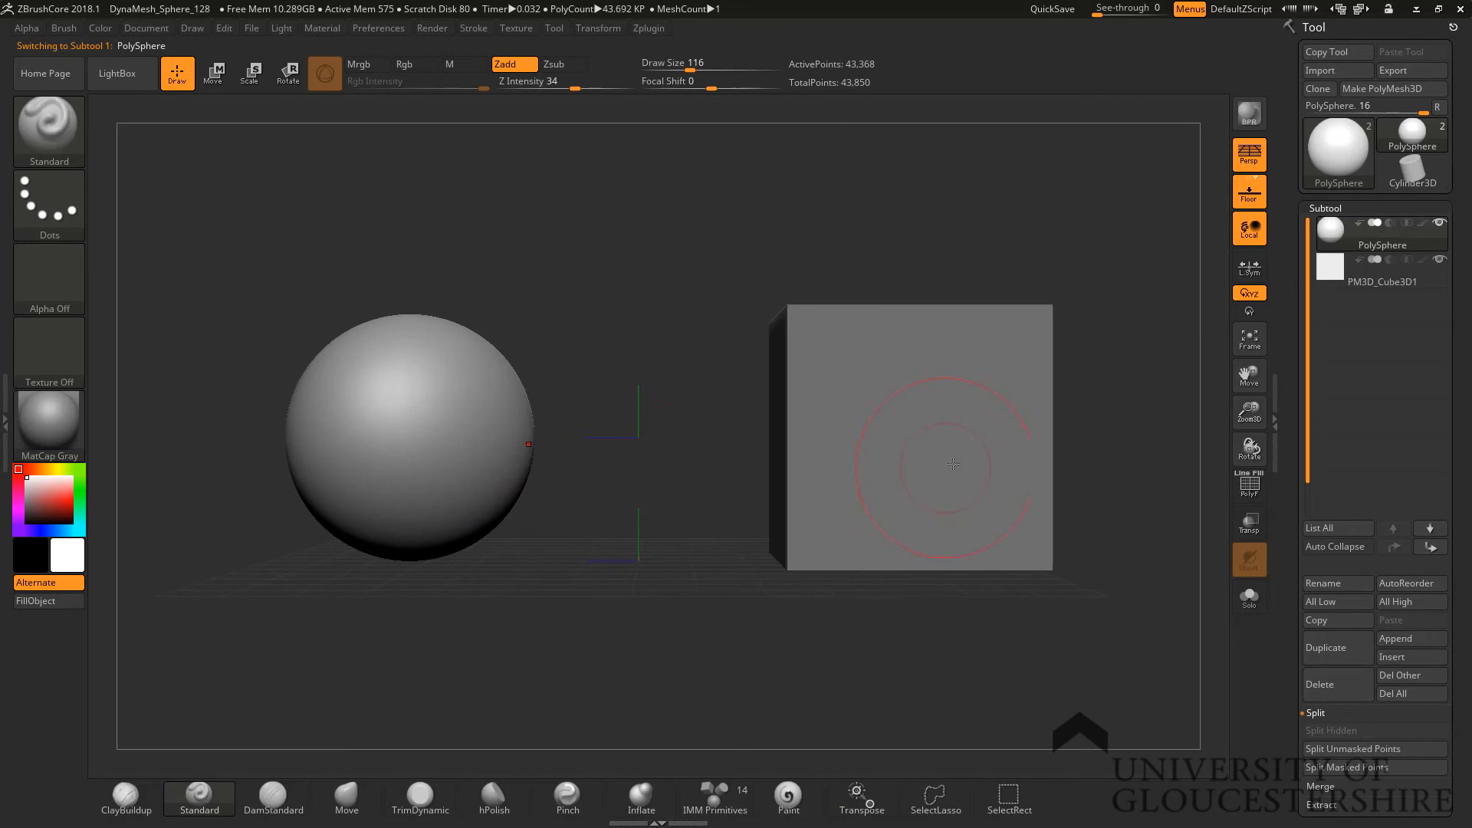
Make the cube the active subtool and move it straight up with the gizmo in Scale mode
left_click(865, 445, "alt")
key("e")
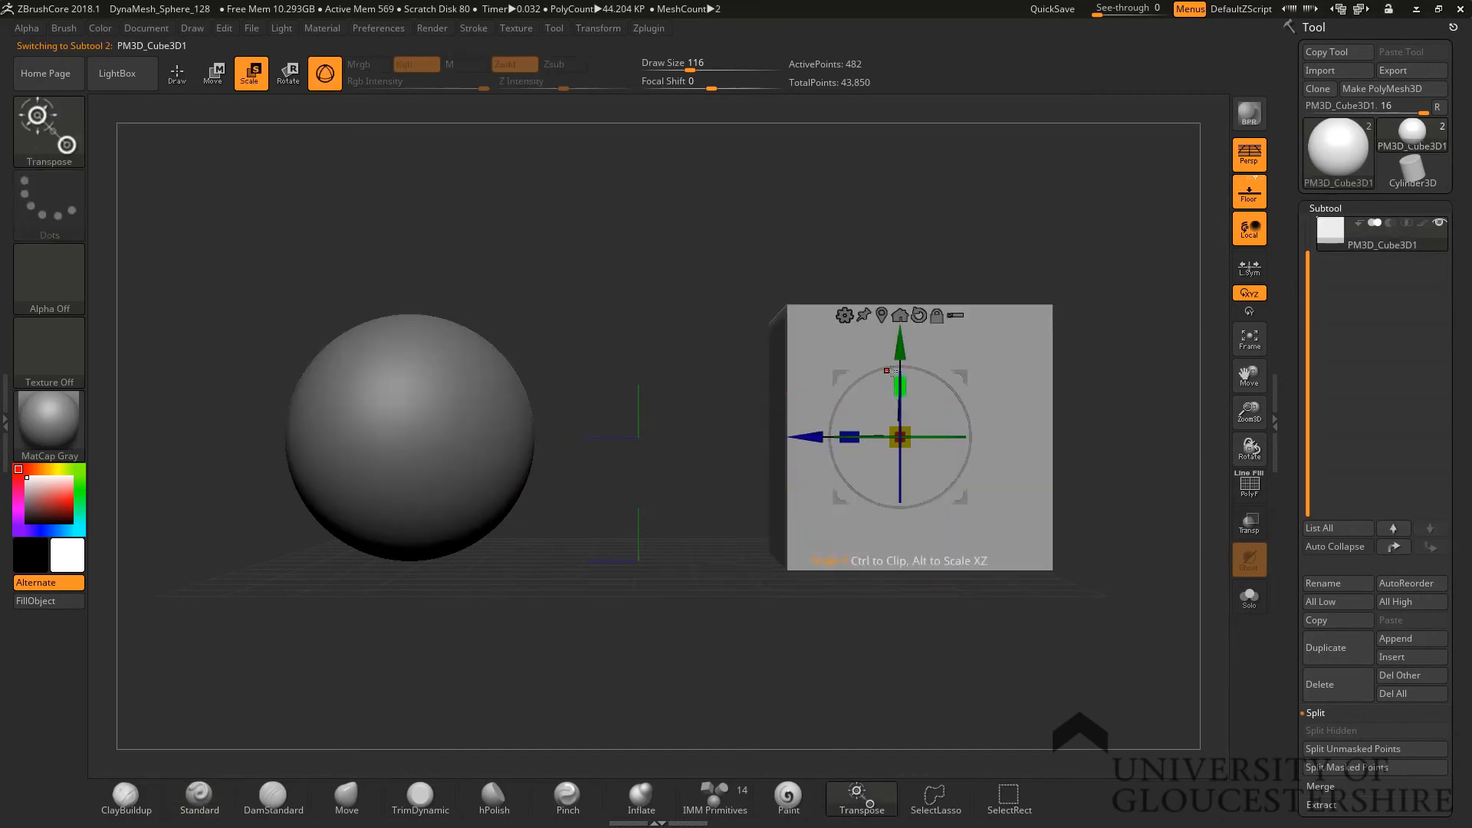
left_click_drag(889, 365, 889, 161)
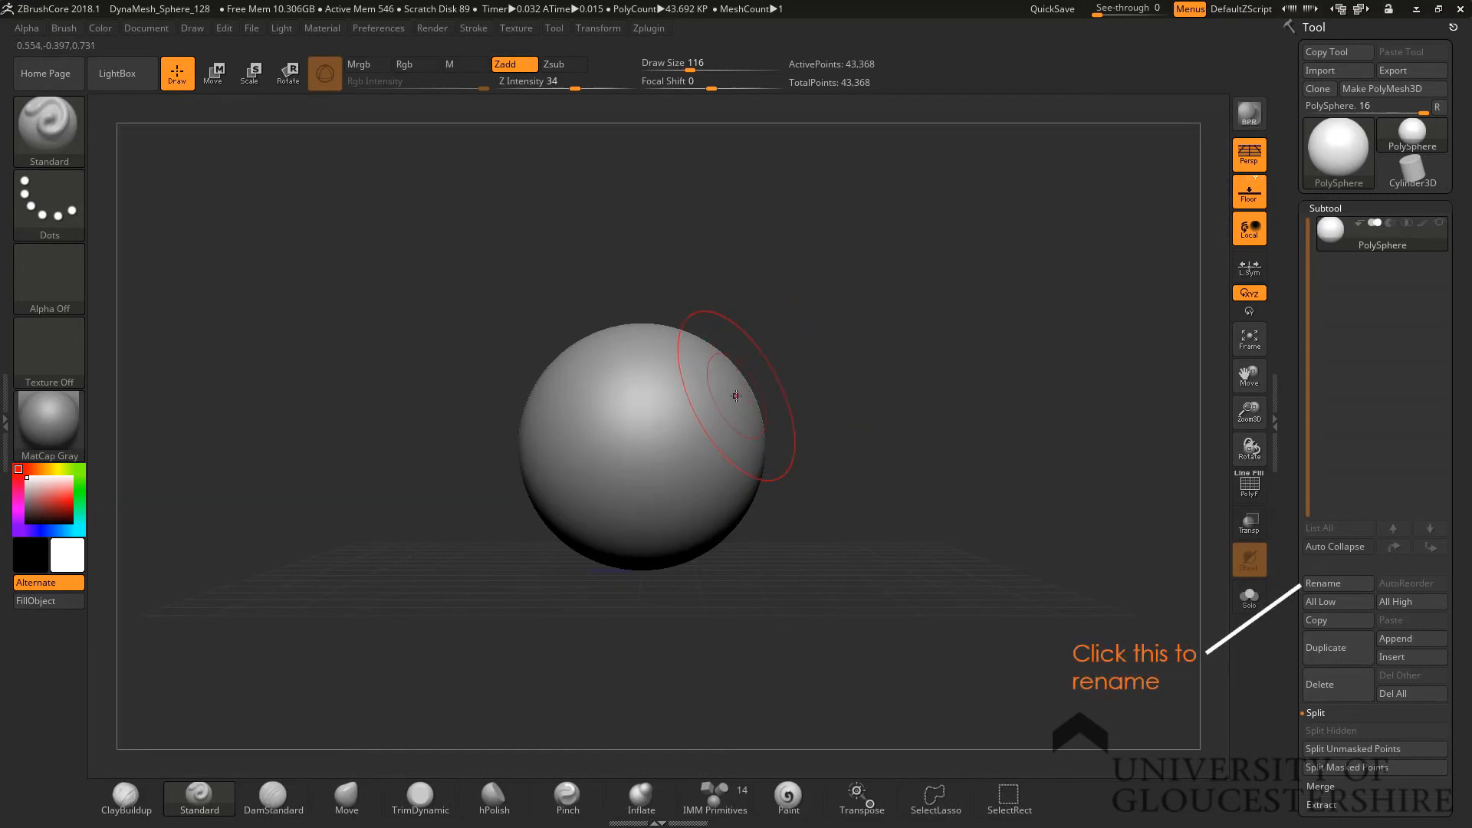
Switch the sphere's gizmo through Move, Scale and Rotate modes
key("w")
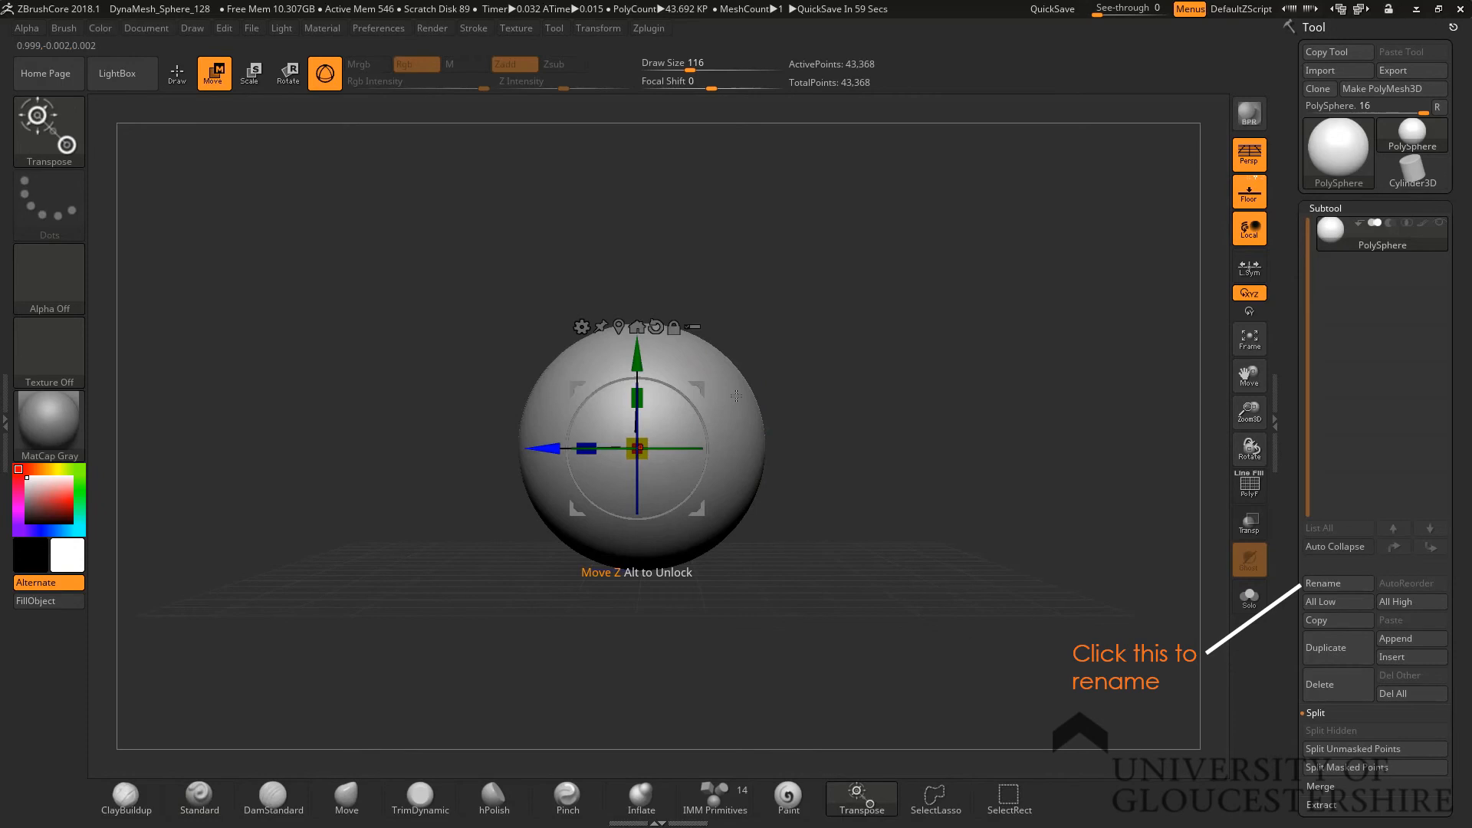
key("e")
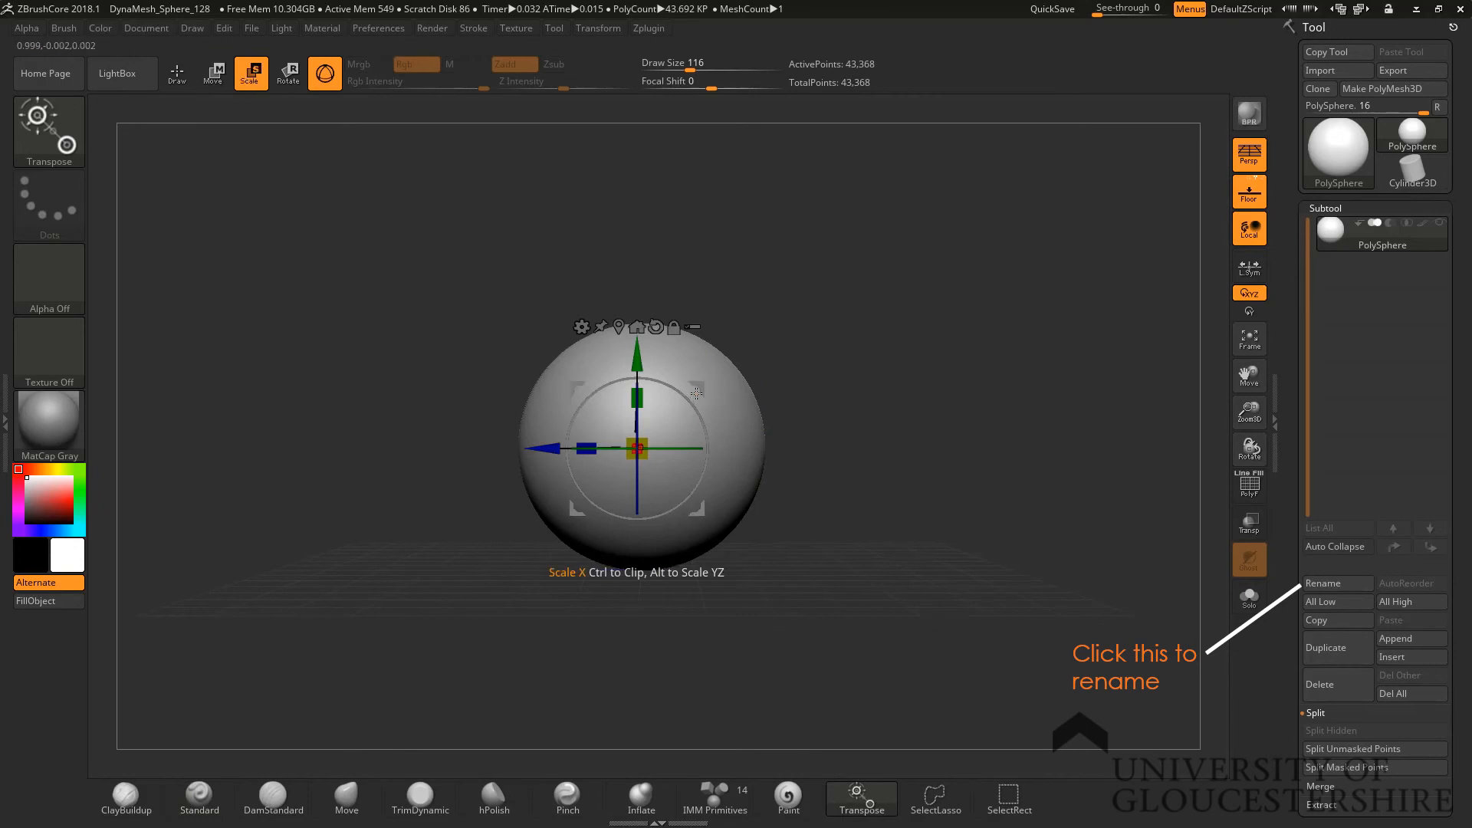
key("r")
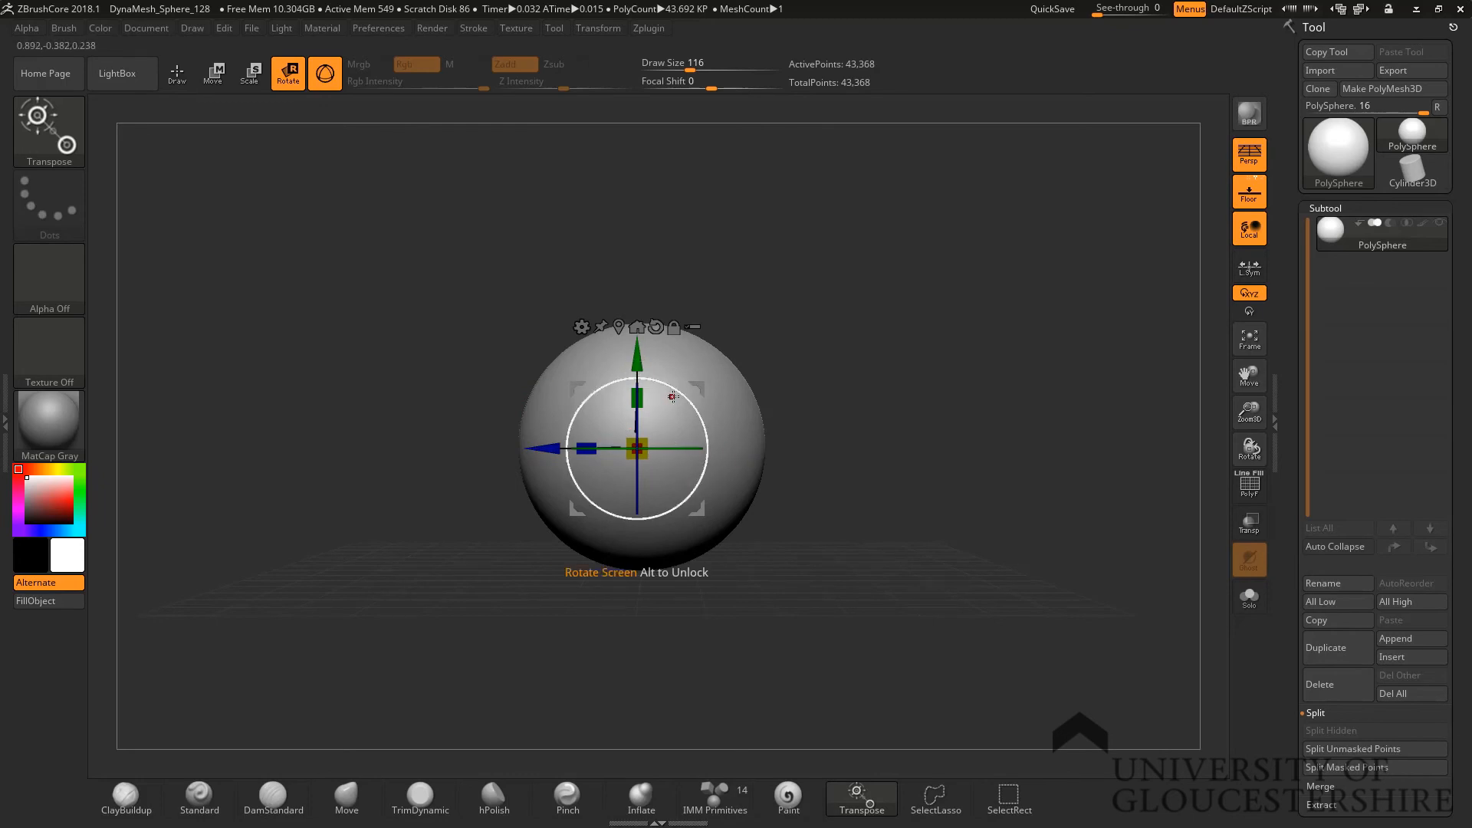
Try rotating the sphere with the gizmo, and undo the changes
mouse_move(674, 394)
left_mouse_down()
mouse_move(700, 459)
mouse_move(675, 395)
left_mouse_up()
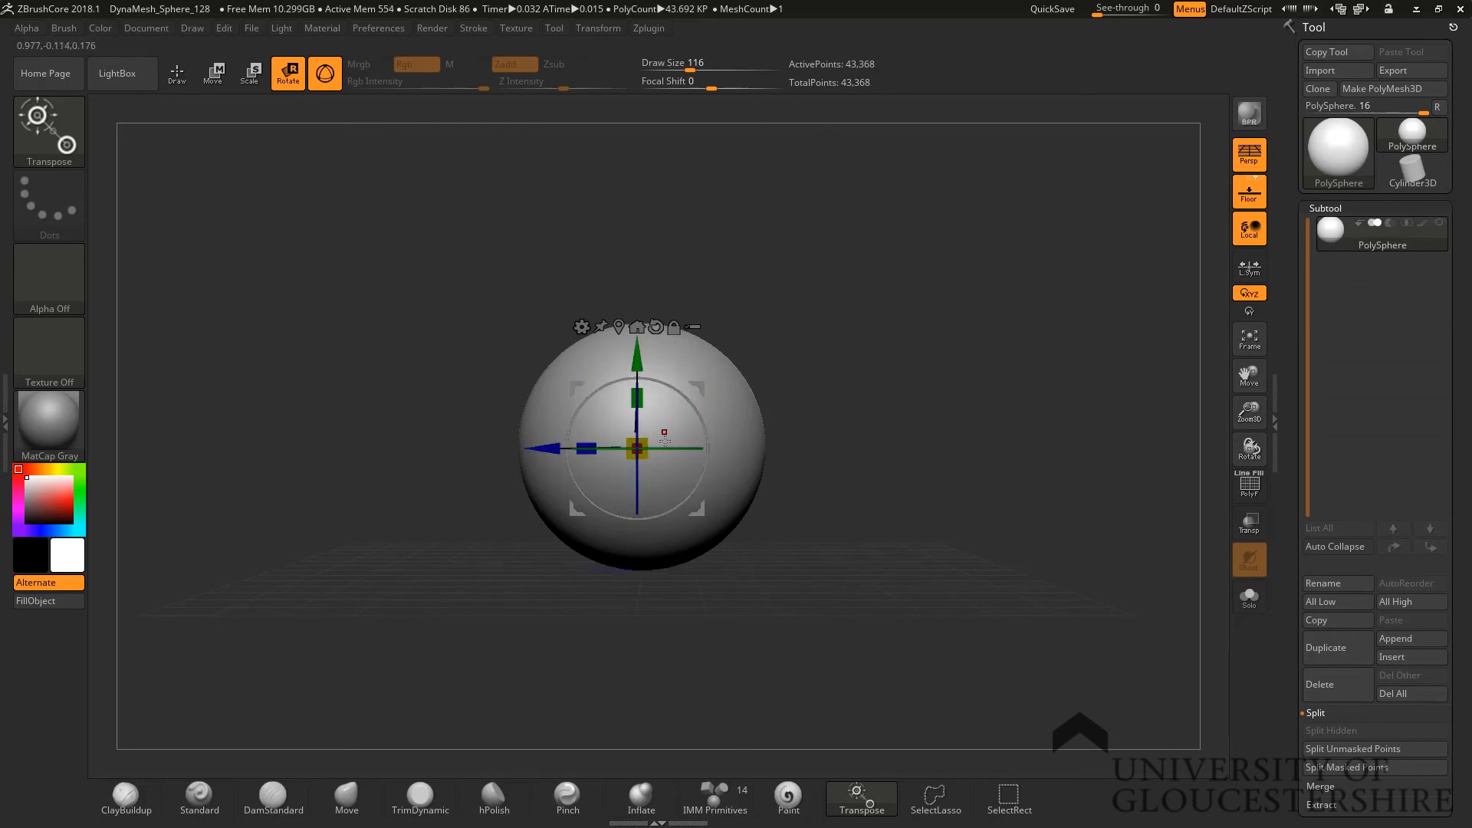
left_click_drag(662, 449, 677, 689)
key("ctrl+z")
key("ctrl+z")
key("ctrl+z")
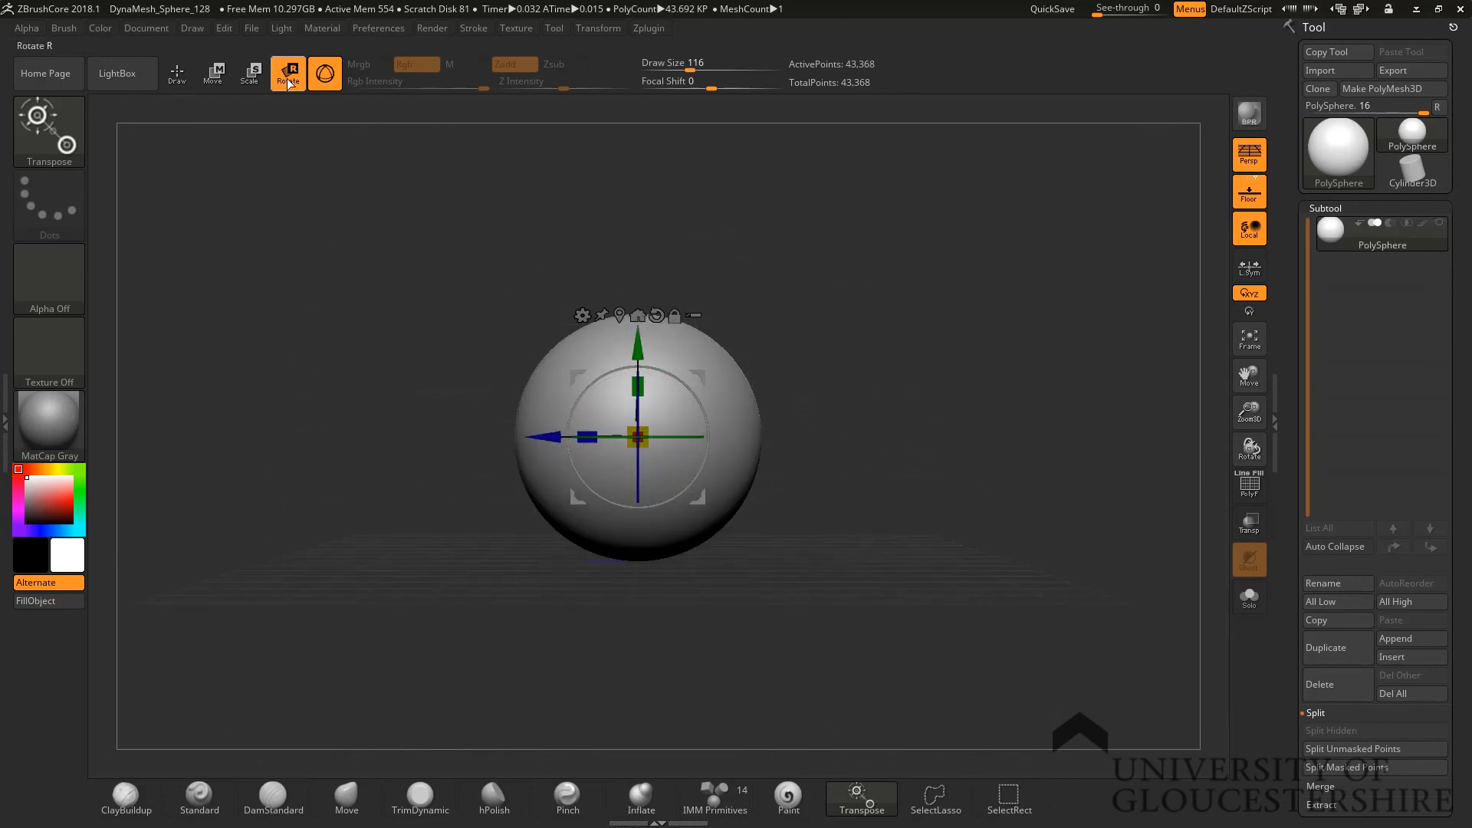
From Draw mode, make the sphere the active subtool and move it horizontally away from the cube with the gizmo
left_click(177, 73)
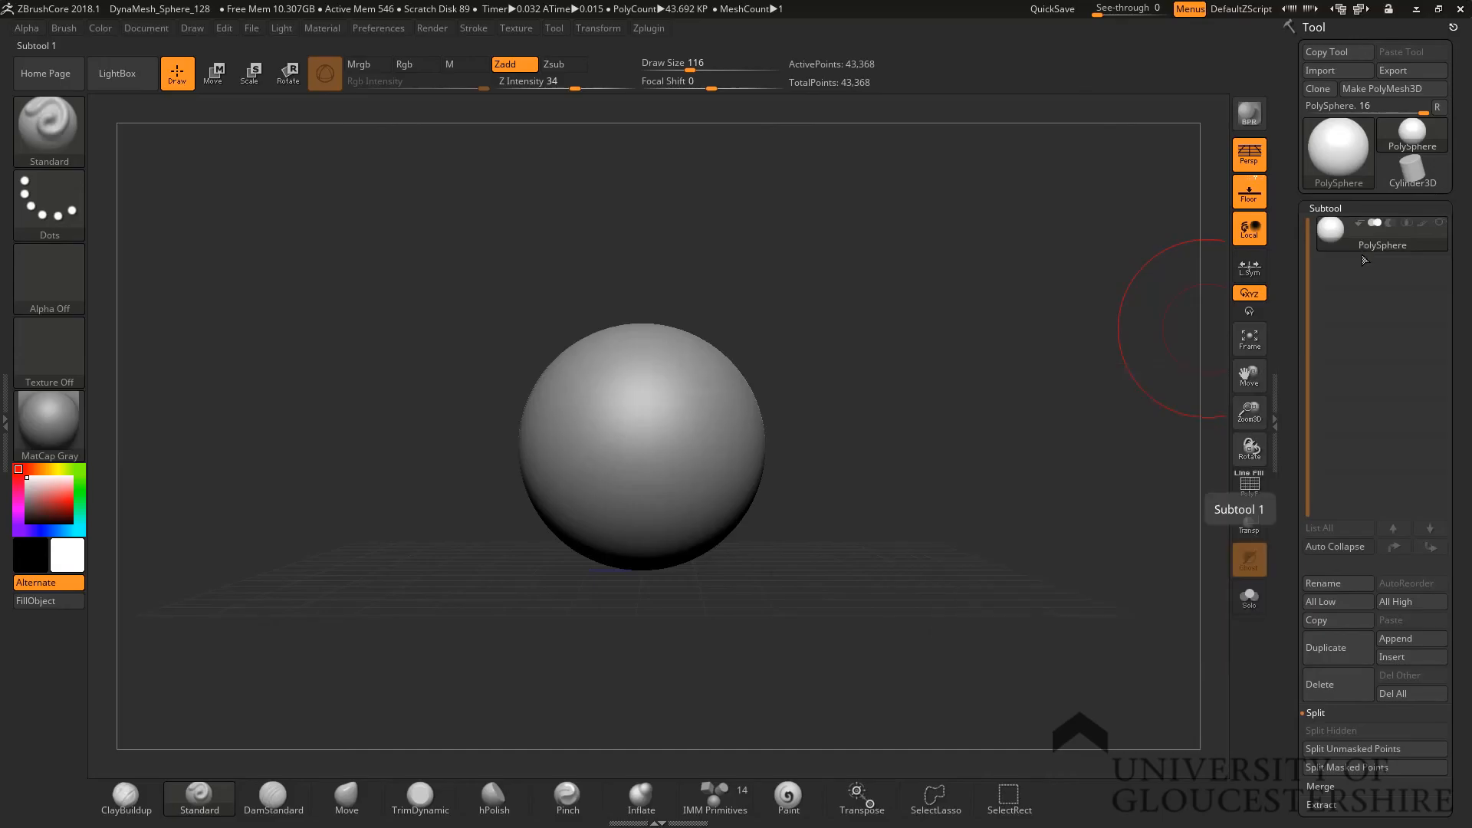
mouse_move(1438, 237)
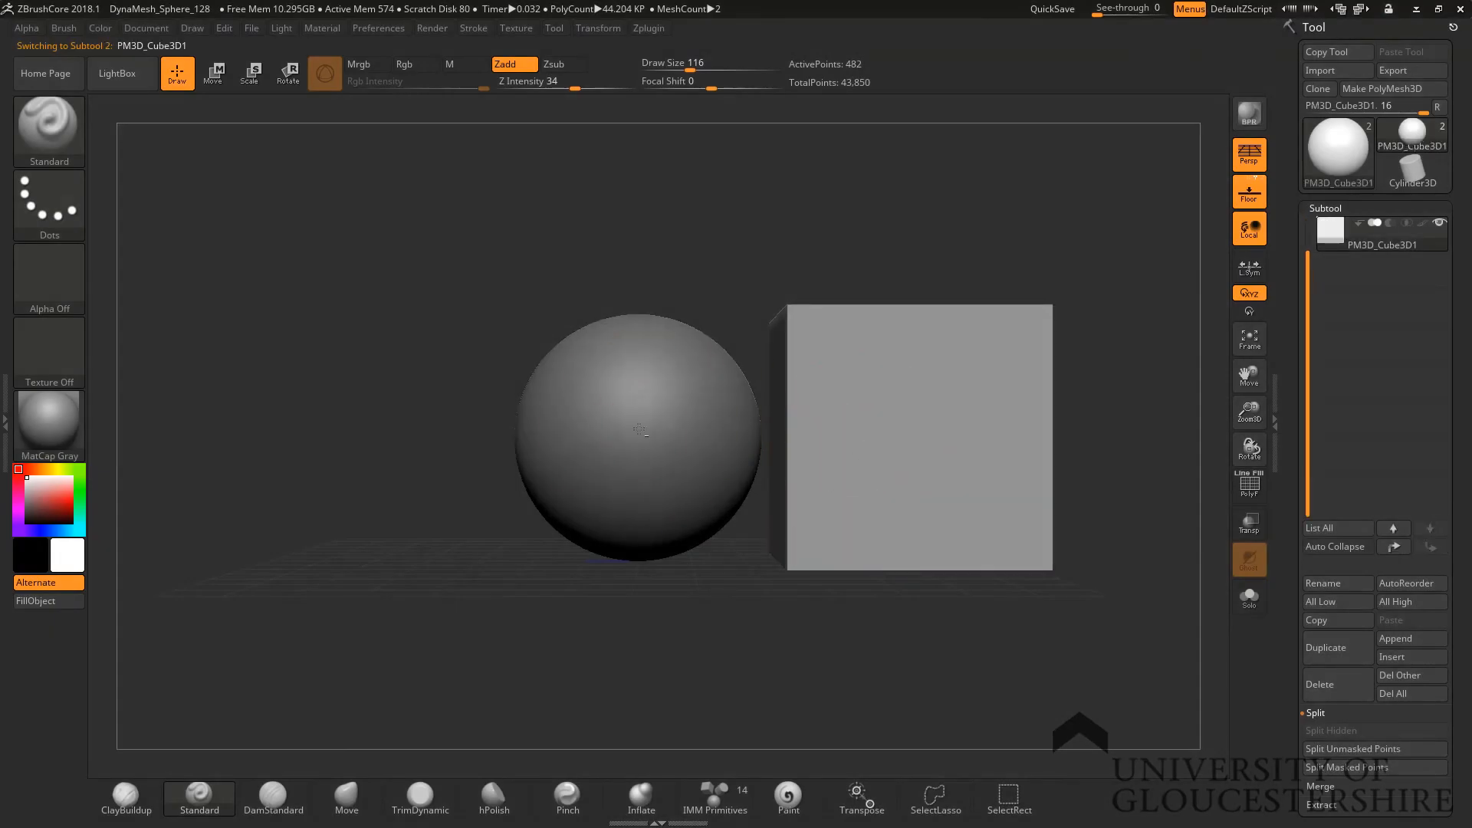
left_click(640, 429, "alt")
key("e")
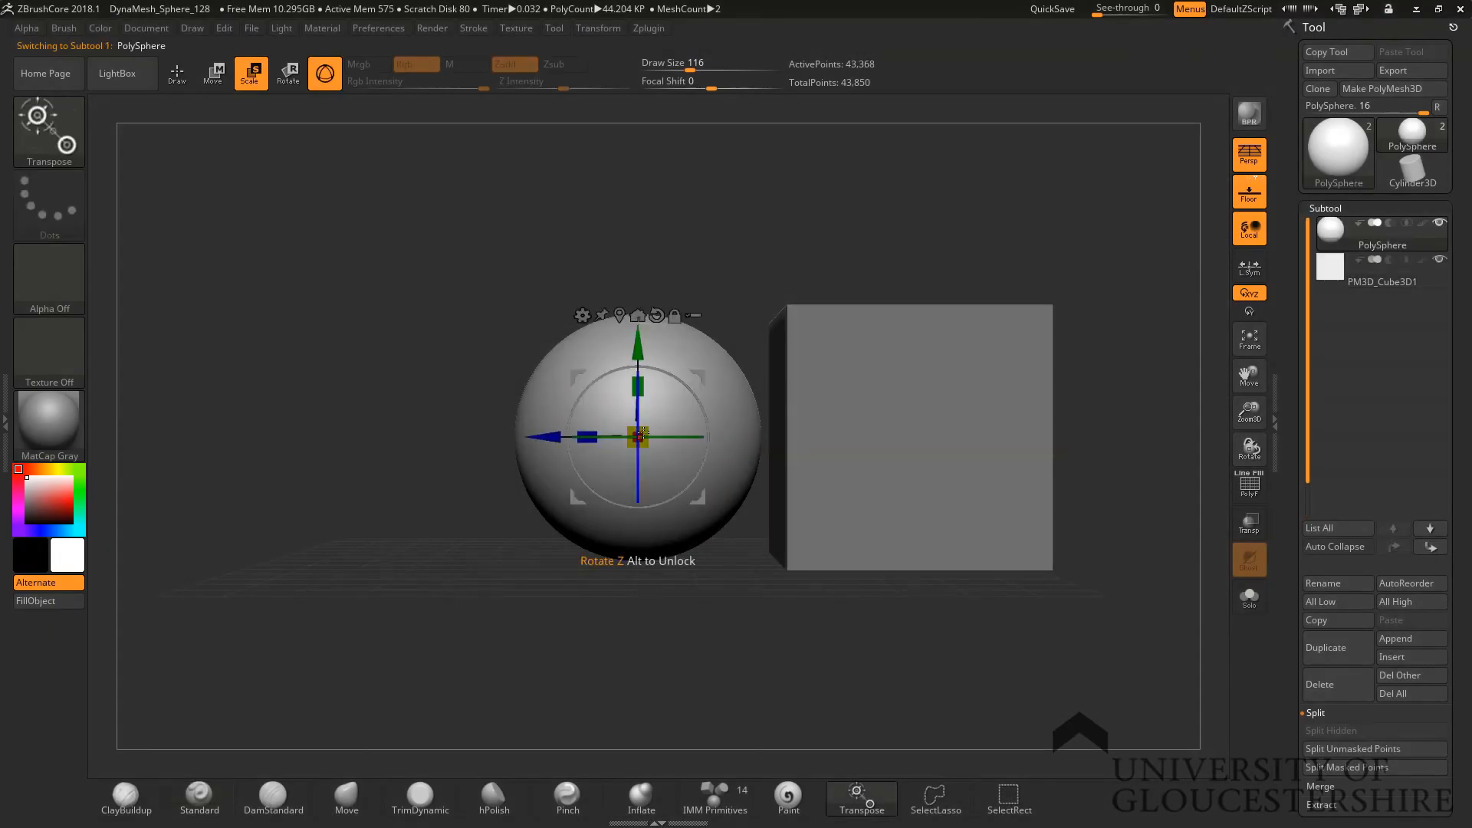
left_click_drag(537, 434, 307, 437)
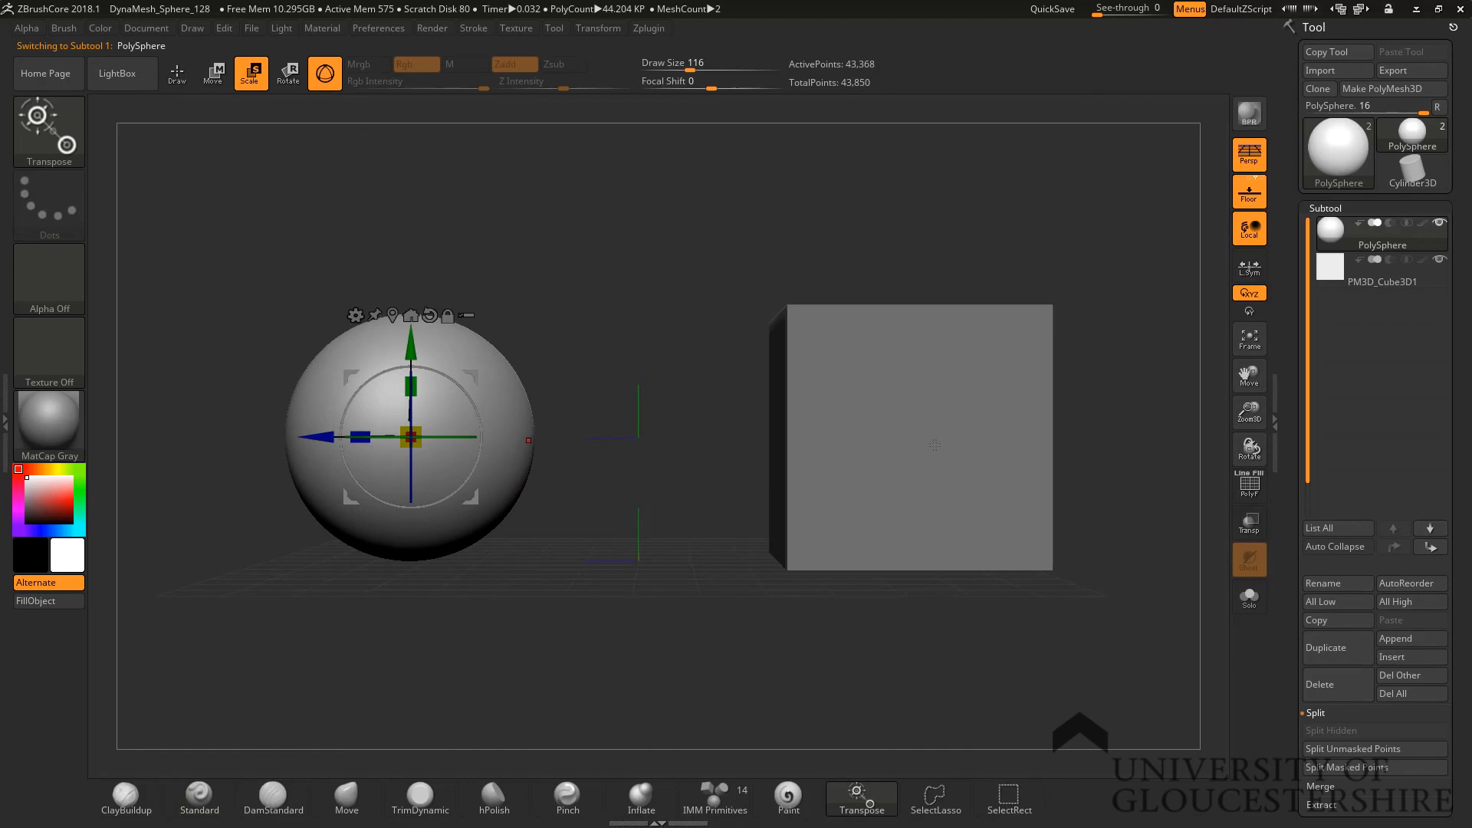
Return to Draw mode, switch to the cube subtool and raise it well above the floor grid along its vertical axis
key("q")
left_click(865, 444, "alt")
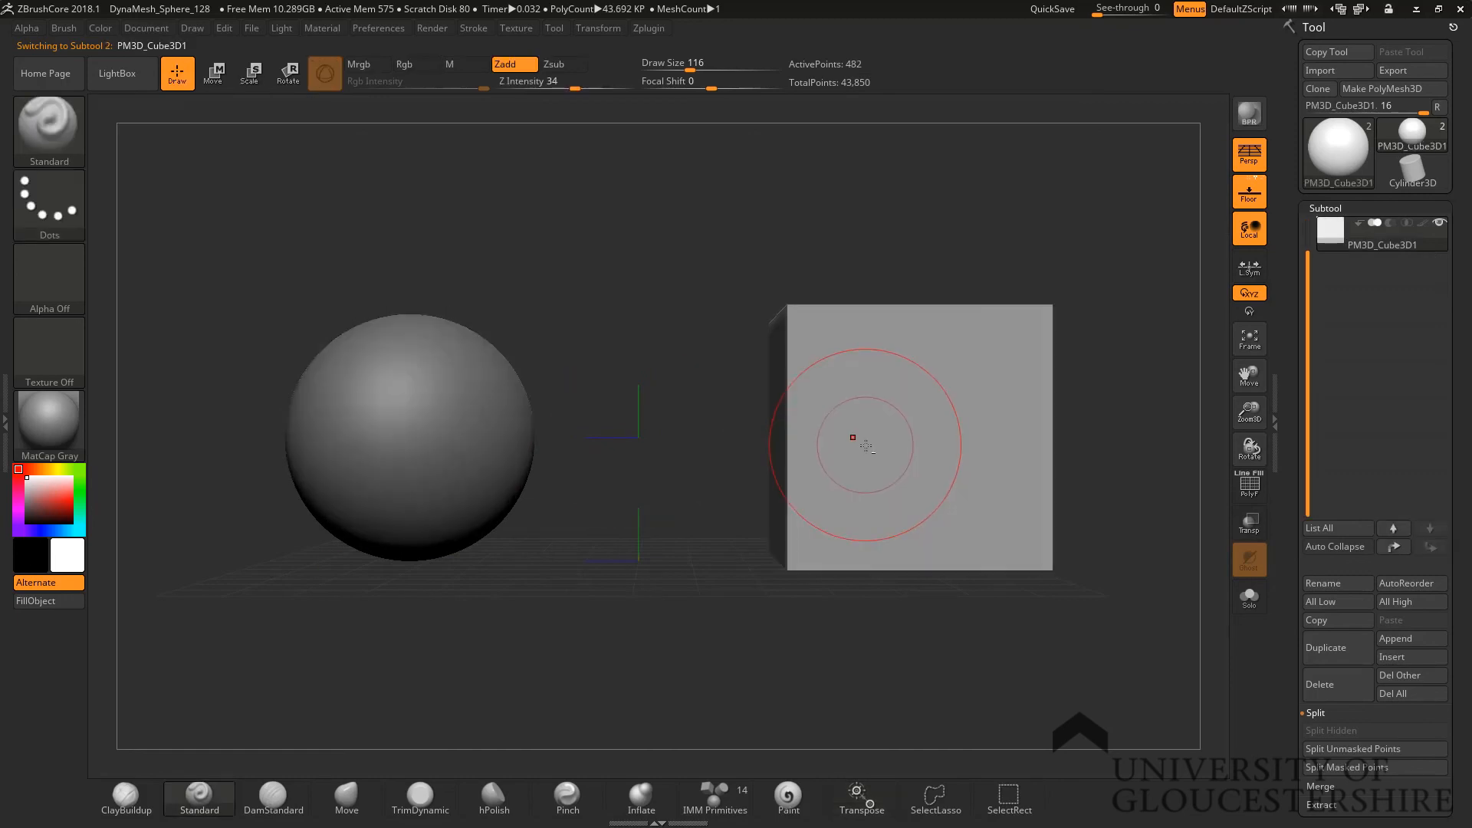
key("e")
left_click_drag(891, 366, 890, 160)
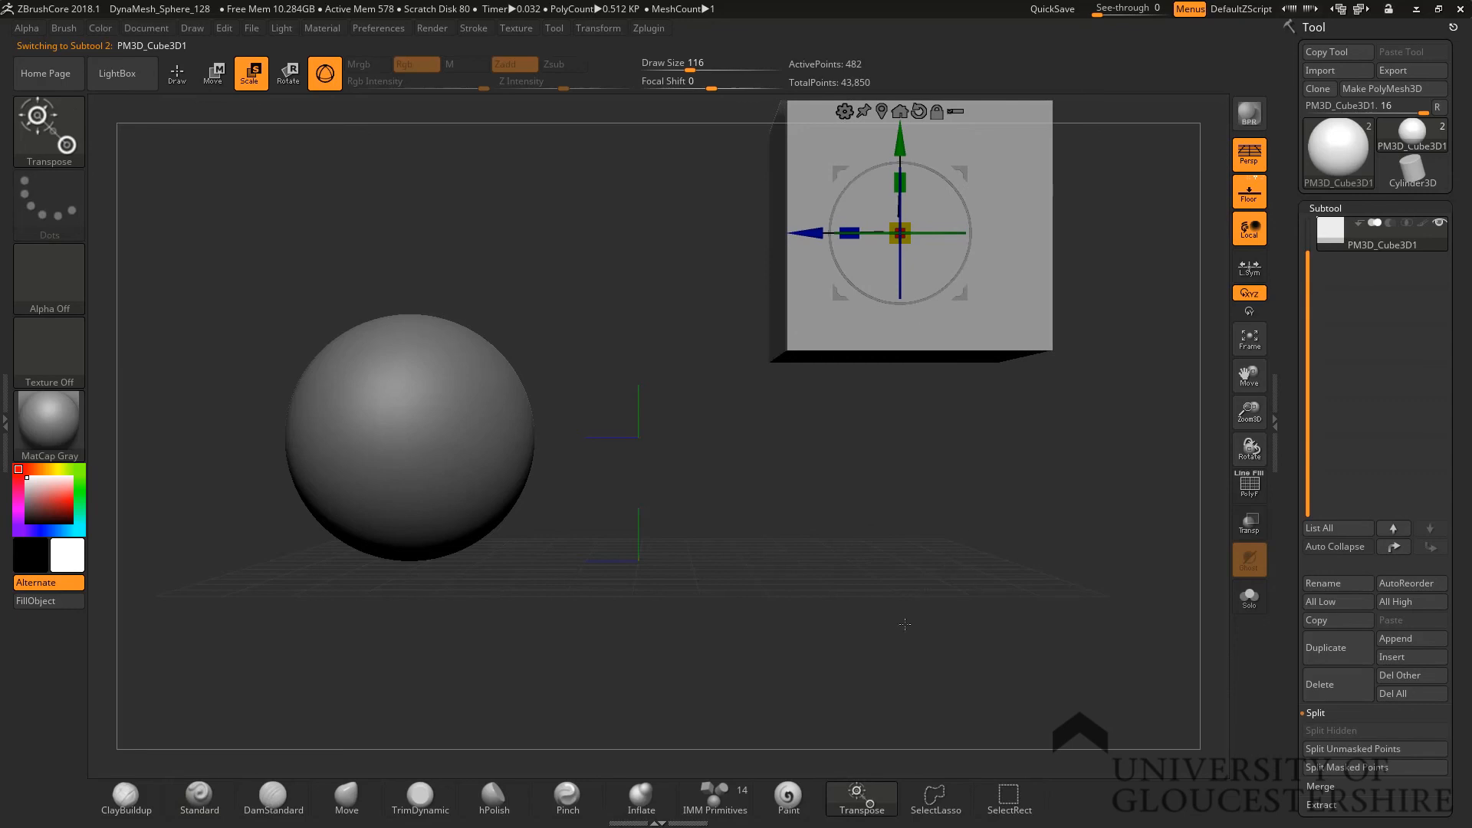
Start saving the project with the sphere and cube subtools
key("ctrl+s")
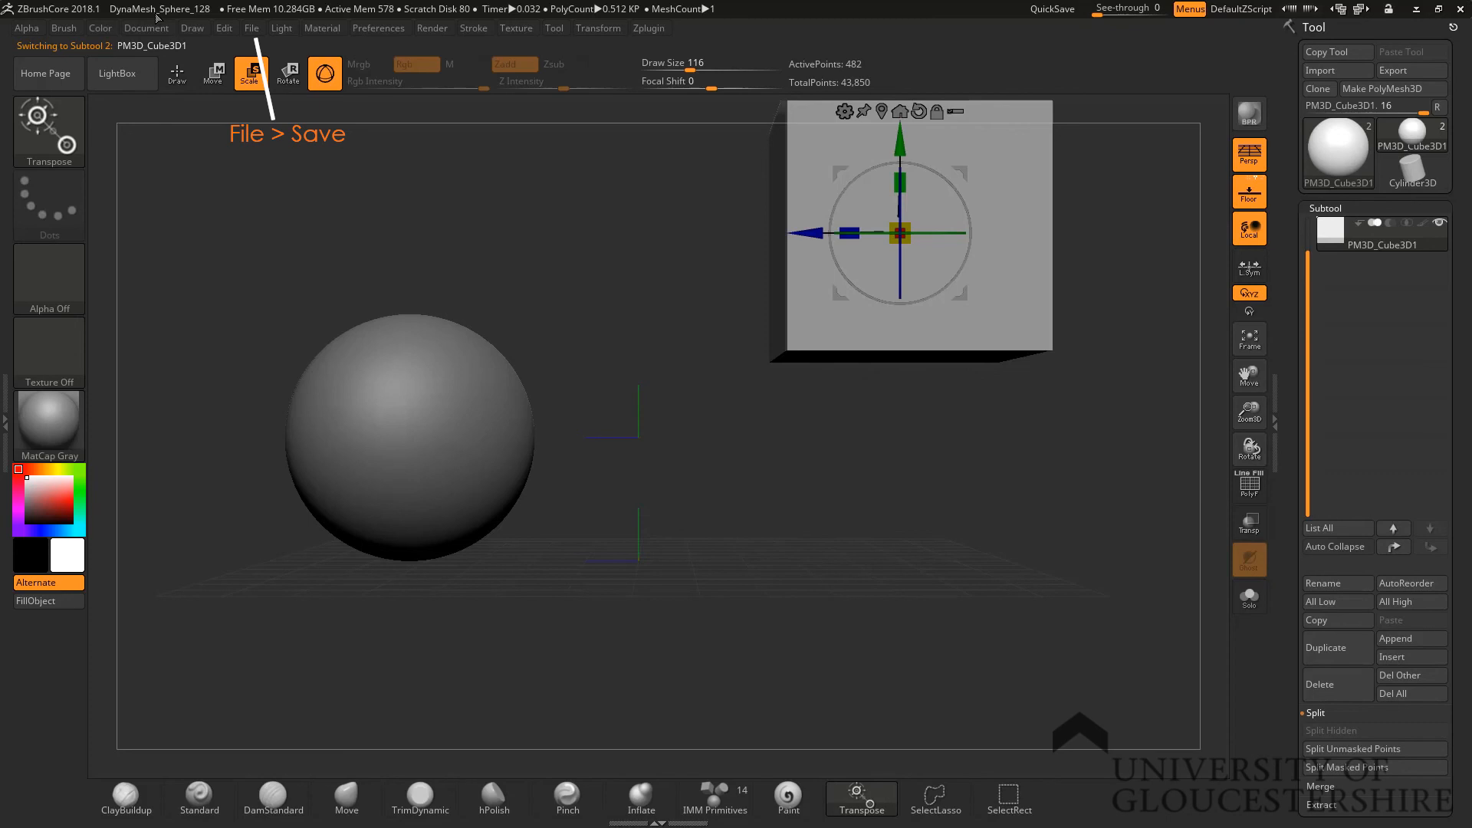
left_click(252, 28)
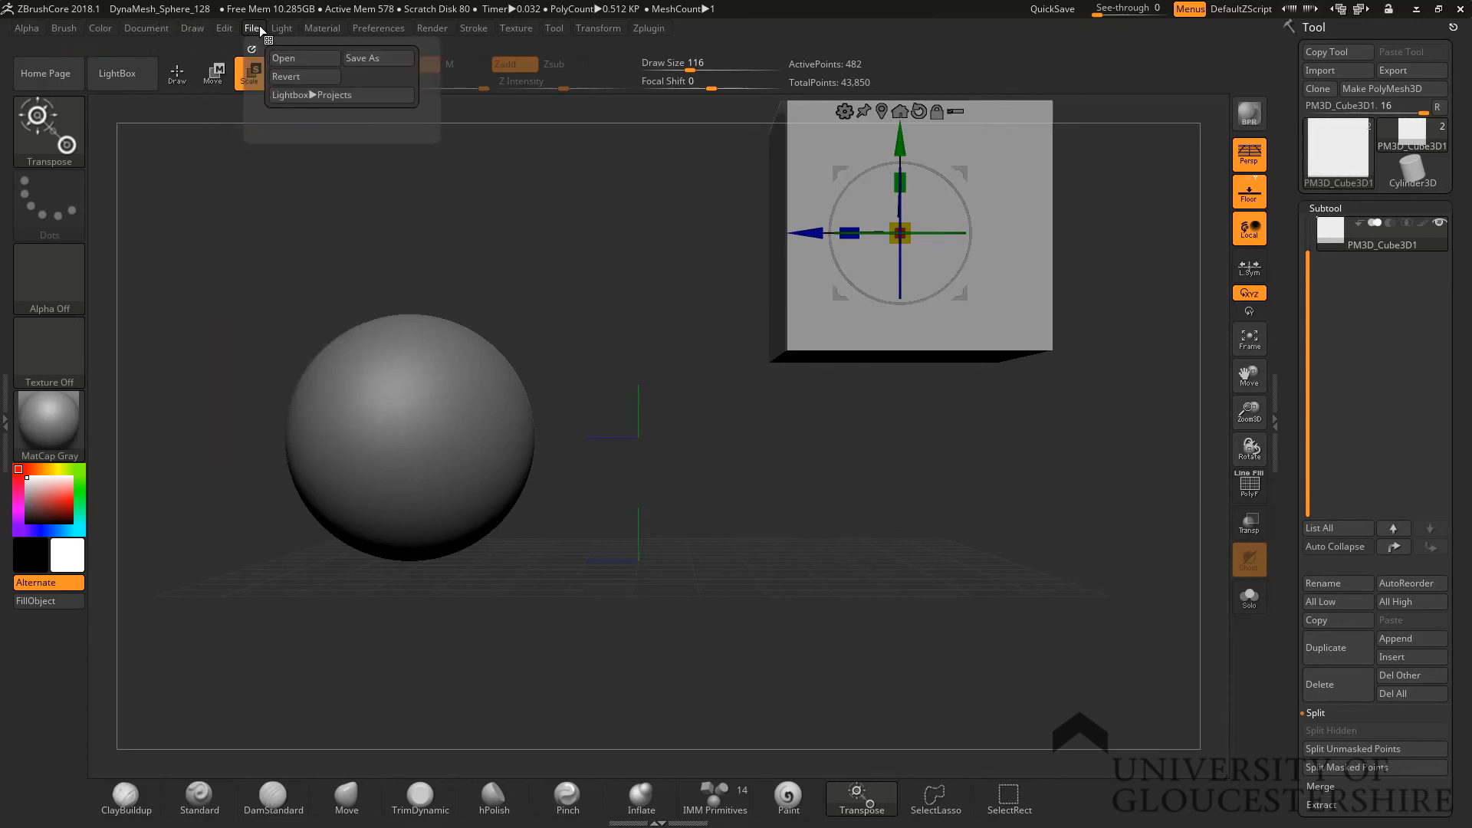